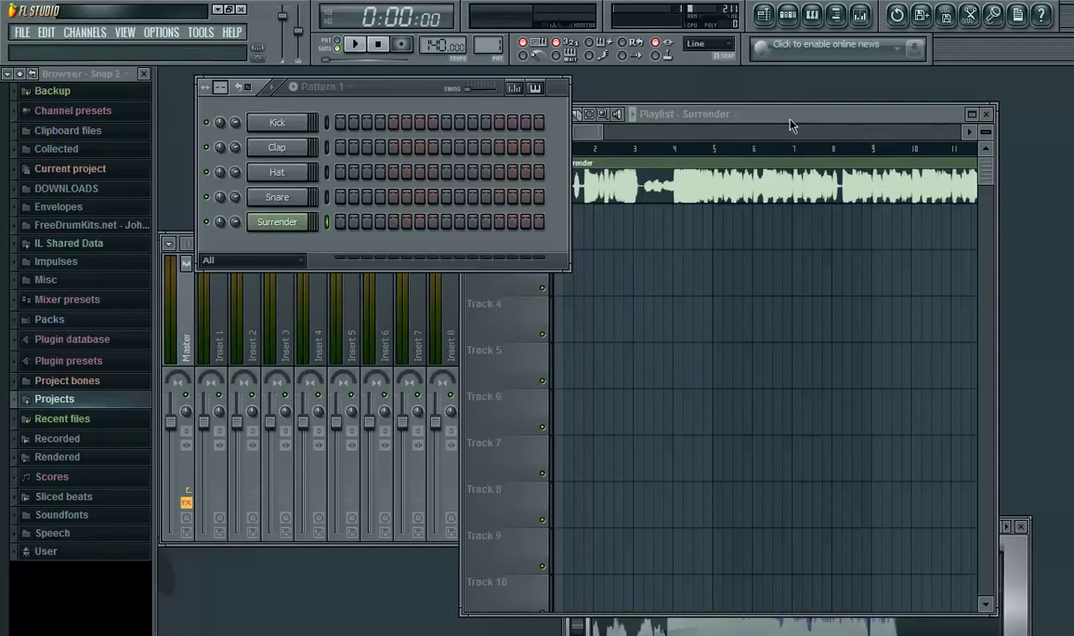
Step: Play the Surrender clip in the playlist, replay it from around bar 5, and stop playback there
{"action": "left_click", "coordinate": [596, 134]}
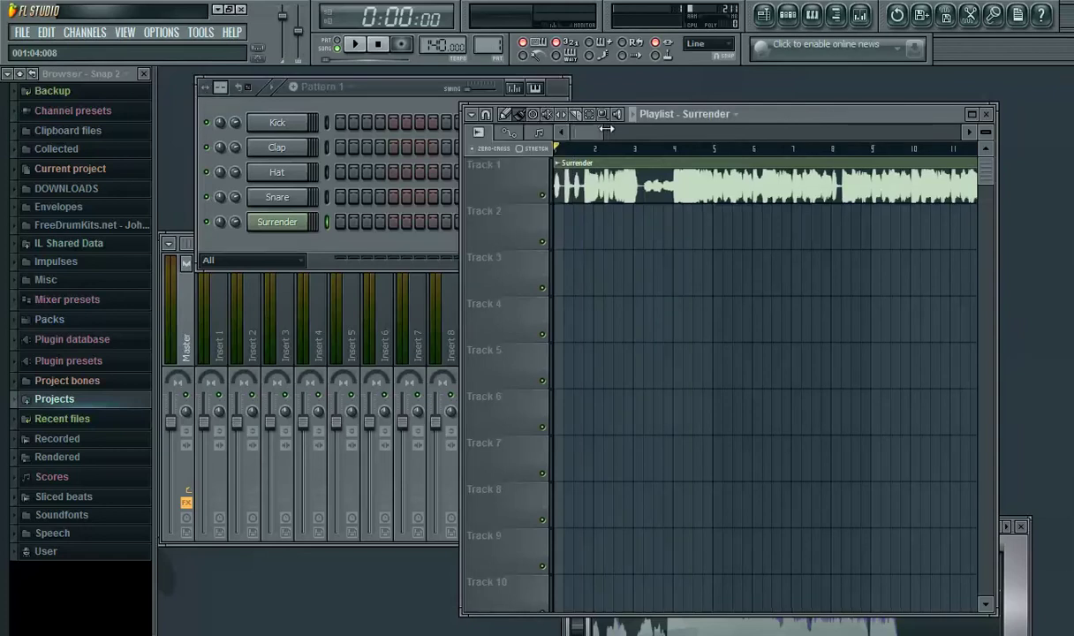
{"action": "left_click_drag", "start_coordinate": [604, 130], "coordinate": [621, 133]}
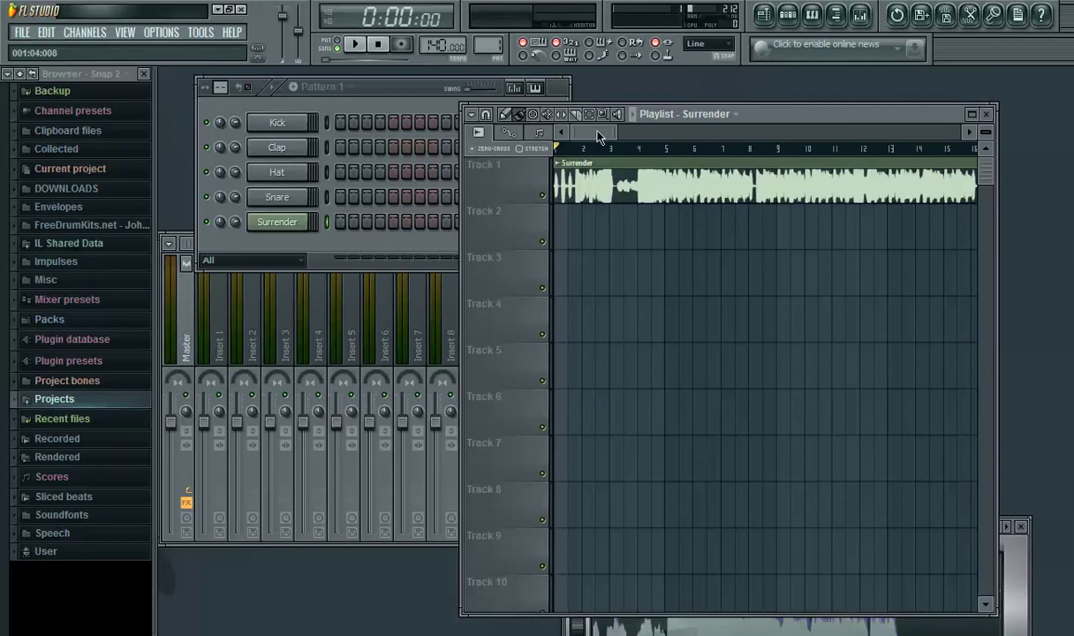
{"action": "mouse_move", "coordinate": [593, 134]}
{"action": "left_mouse_down"}
{"action": "mouse_move", "coordinate": [604, 137]}
{"action": "mouse_move", "coordinate": [585, 142]}
{"action": "mouse_move", "coordinate": [589, 131]}
{"action": "left_mouse_up"}
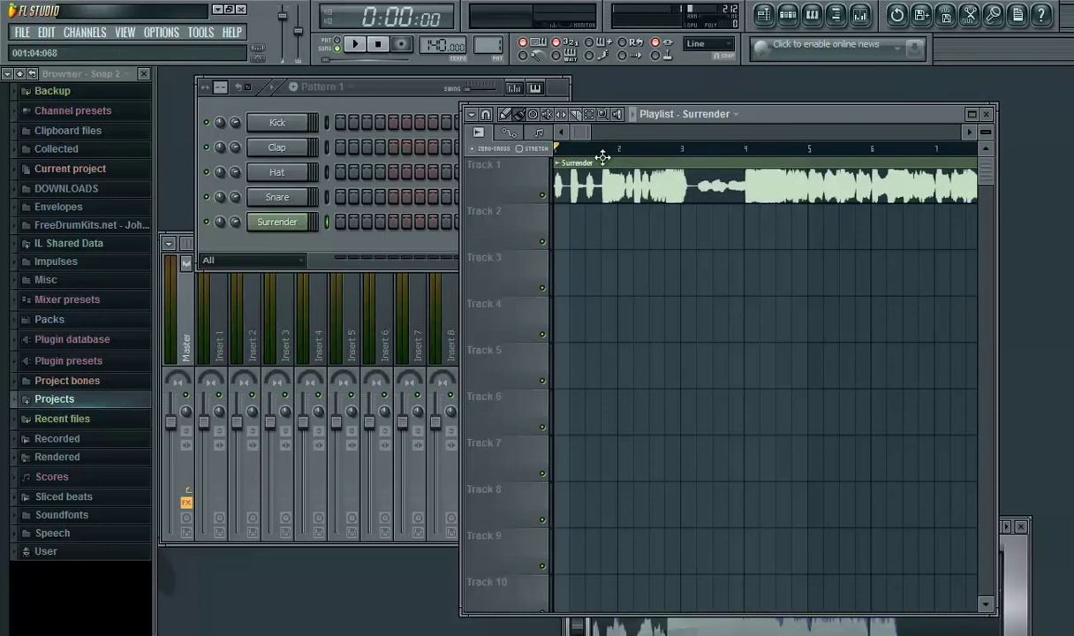
{"action": "key", "text": "space"}
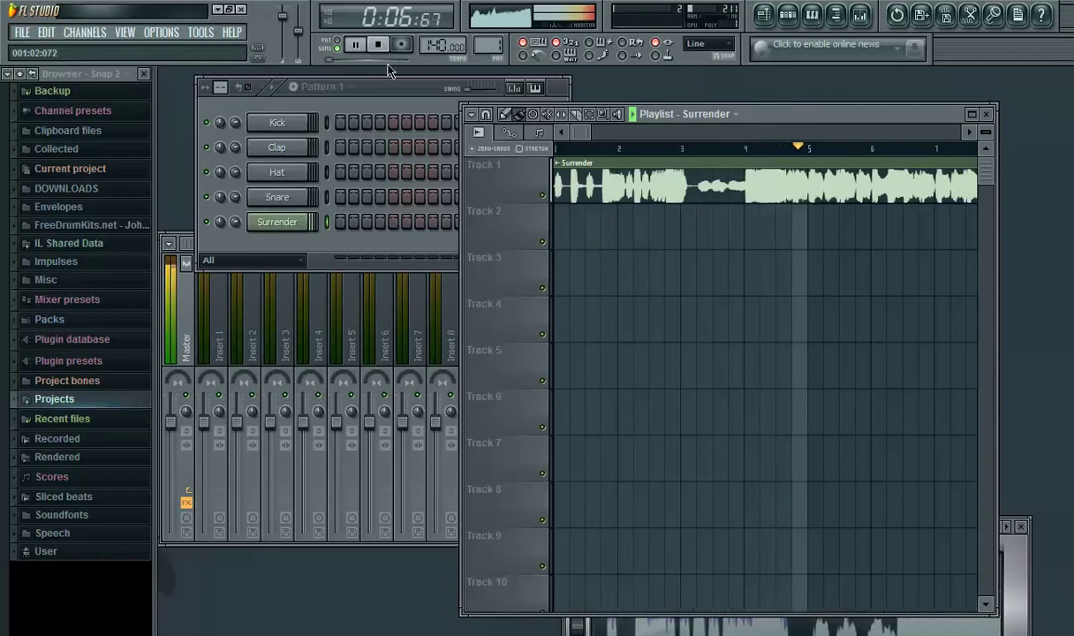
{"action": "left_click", "coordinate": [794, 150]}
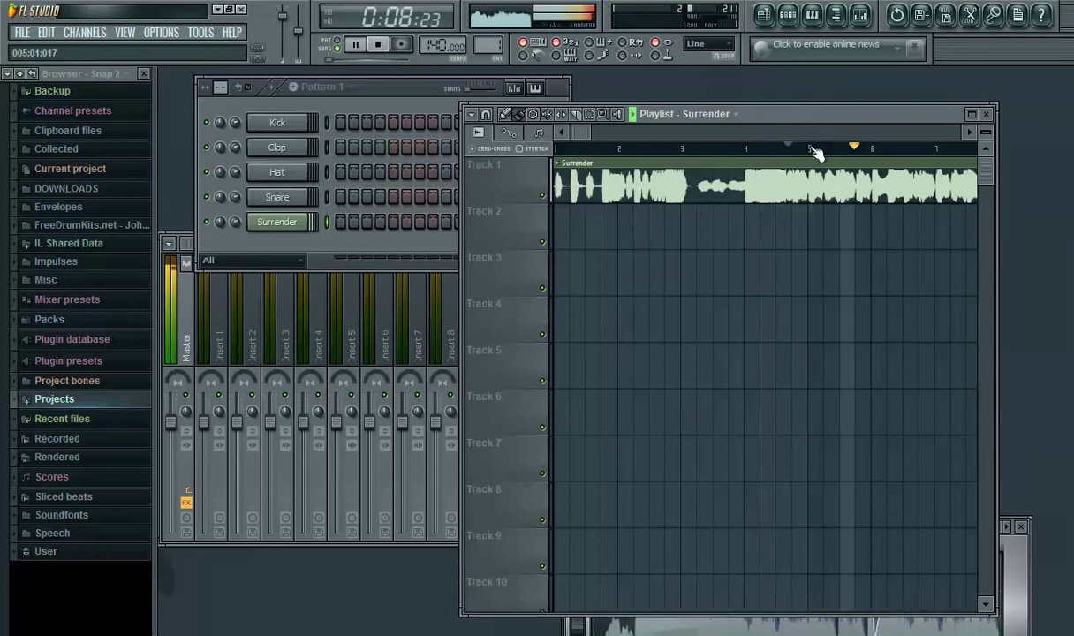
{"action": "left_click", "coordinate": [816, 149]}
{"action": "left_click", "coordinate": [809, 150]}
{"action": "left_click", "coordinate": [811, 150]}
{"action": "left_click", "coordinate": [378, 44]}
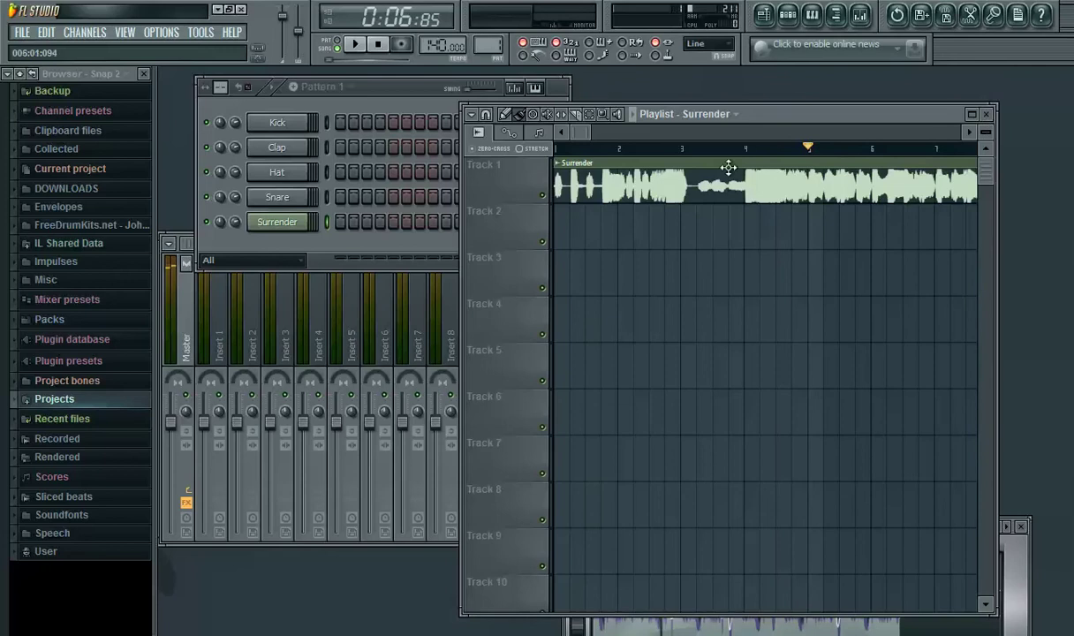
Step: Add a Massive channel, place its plugin window fully in view, and start a new blank sound in it
{"action": "left_click", "coordinate": [86, 35]}
{"action": "mouse_move", "coordinate": [106, 46]}
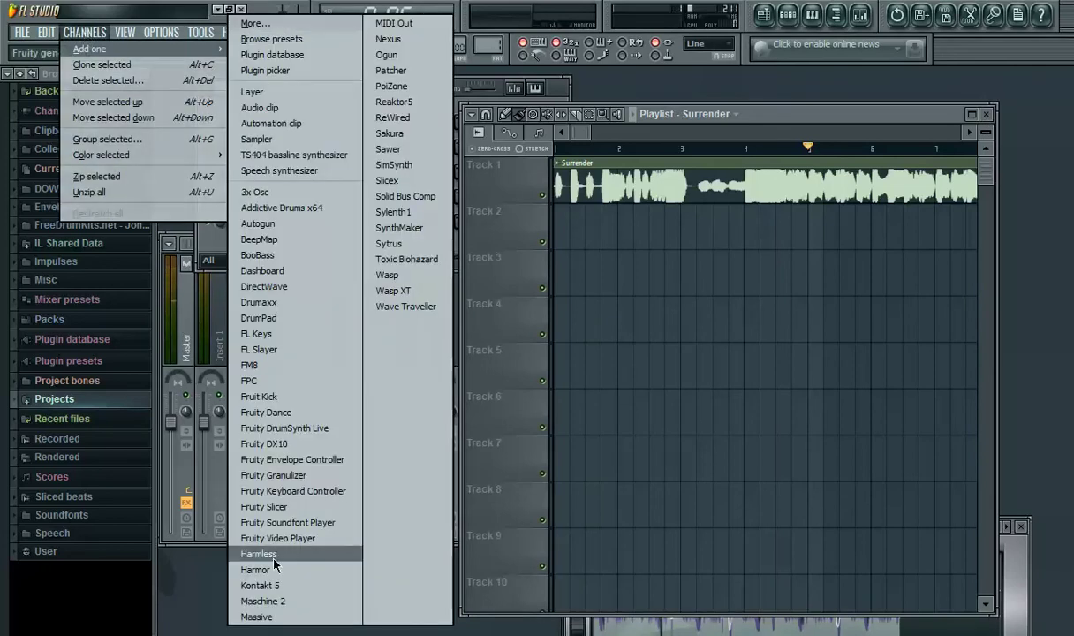
{"action": "left_click", "coordinate": [267, 618]}
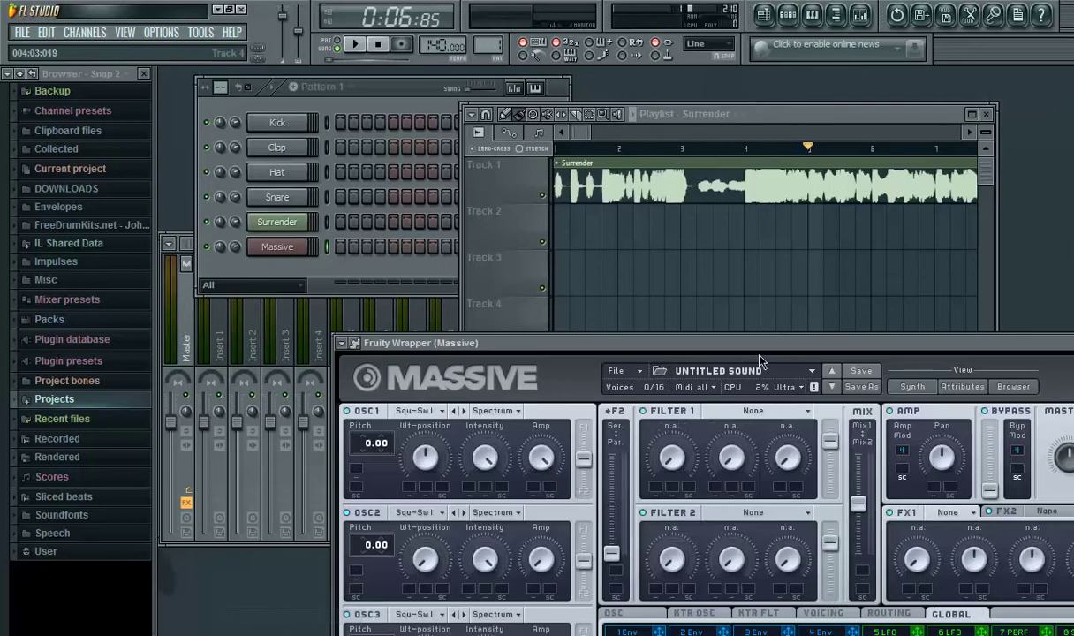
{"action": "left_click_drag", "start_coordinate": [719, 327], "coordinate": [608, 84]}
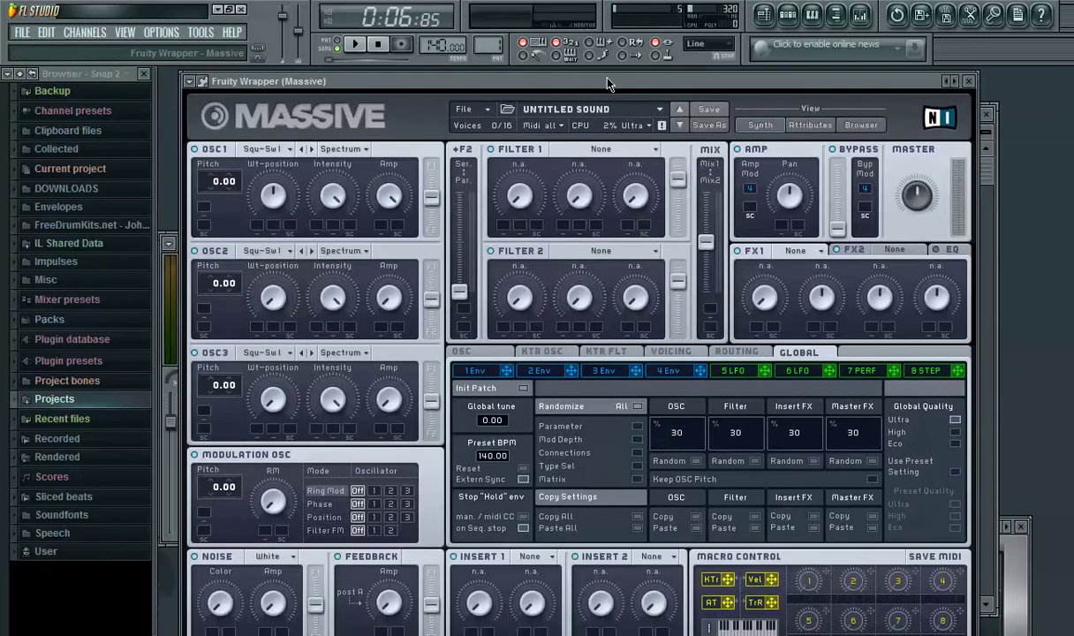
{"action": "left_click", "coordinate": [465, 103]}
{"action": "left_click", "coordinate": [480, 104]}
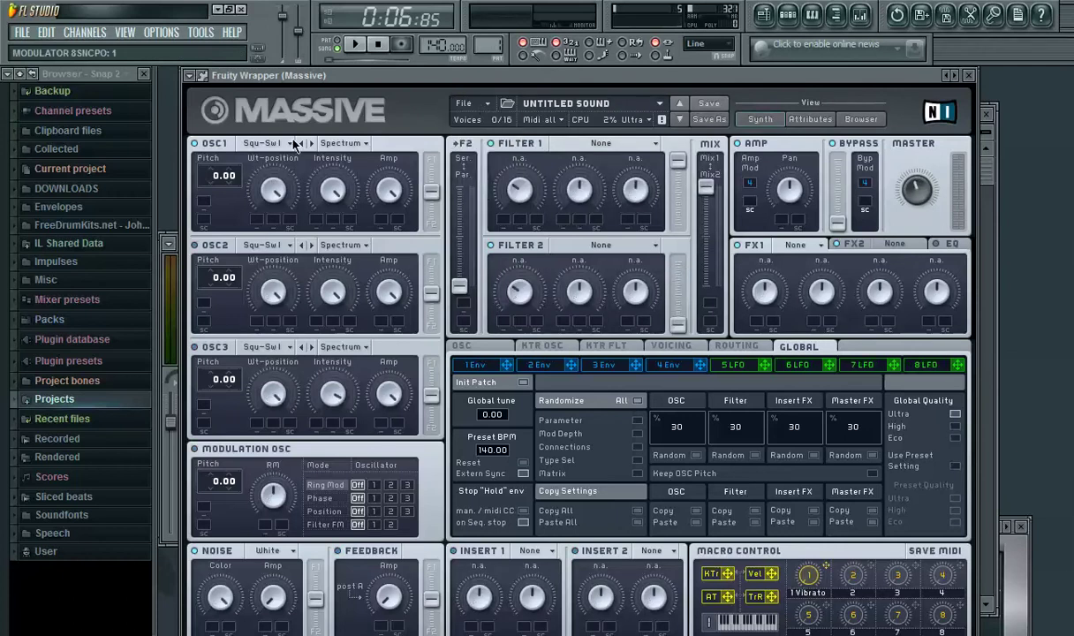
Step: Set OSC1 to the Crude wavetable in Bend+ mode with pitch -24.00, and assign LFO 5 to its Amp
{"action": "left_click", "coordinate": [262, 142]}
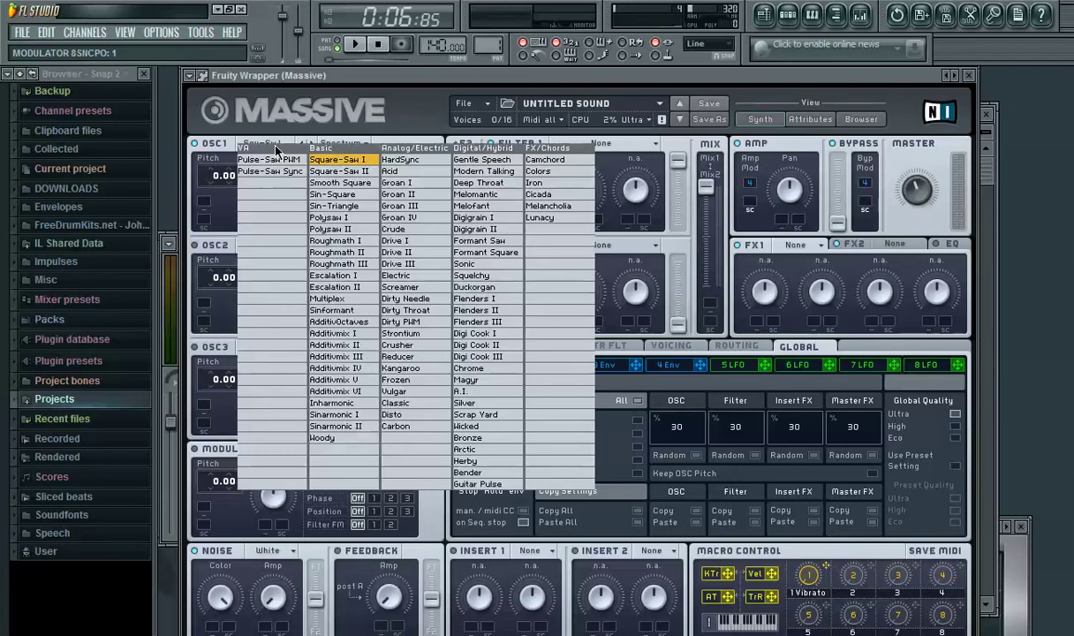
{"action": "left_click", "coordinate": [399, 229]}
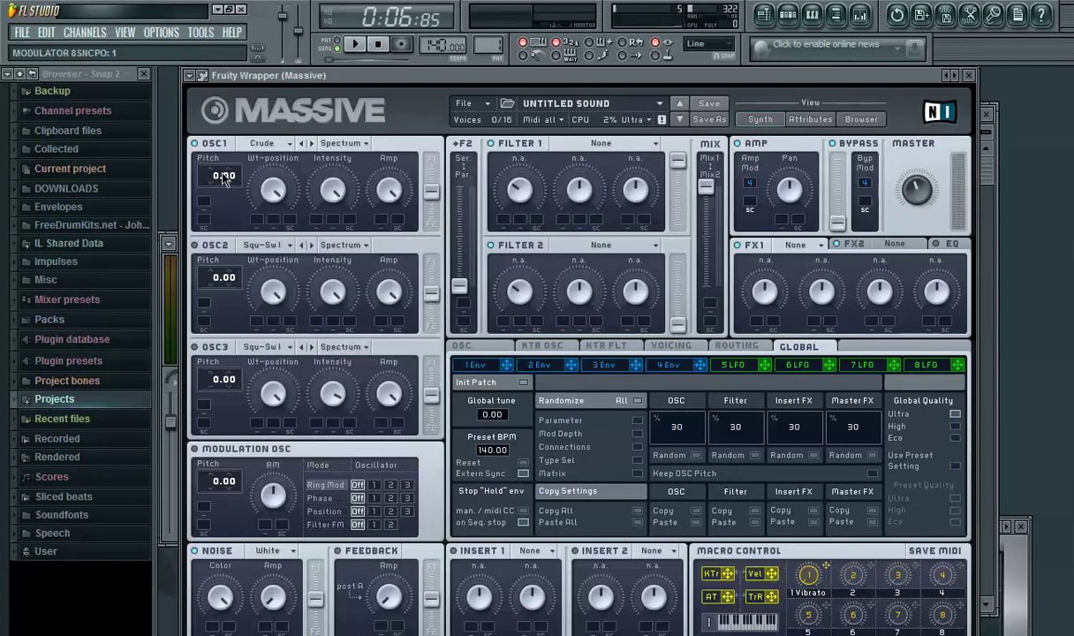
{"action": "left_click_drag", "start_coordinate": [225, 176], "coordinate": [210, 221]}
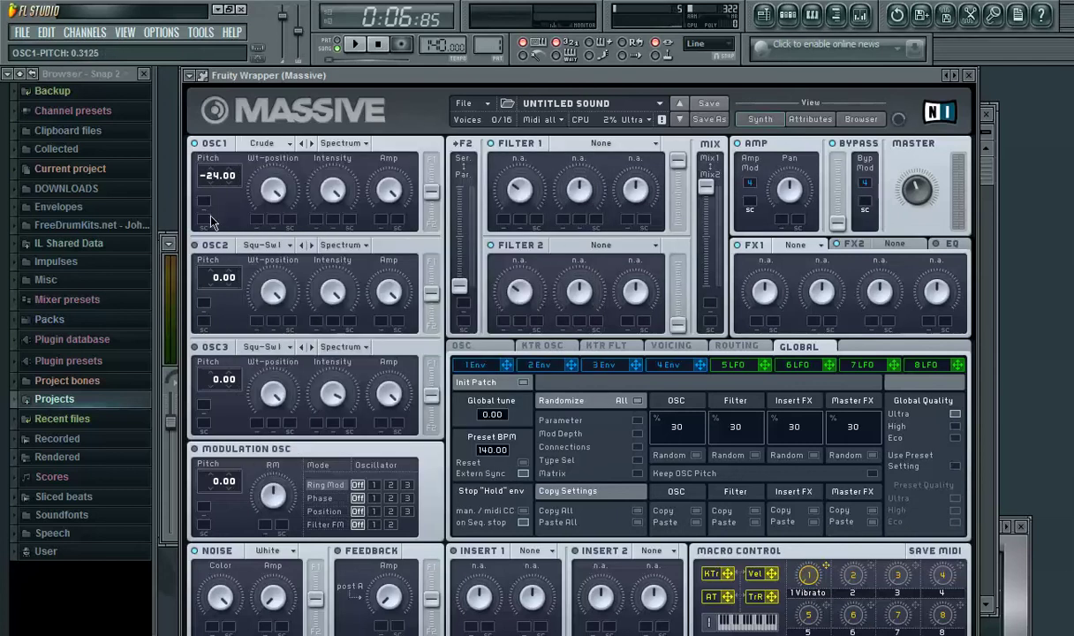
{"action": "left_click", "coordinate": [333, 143]}
{"action": "left_click", "coordinate": [327, 160]}
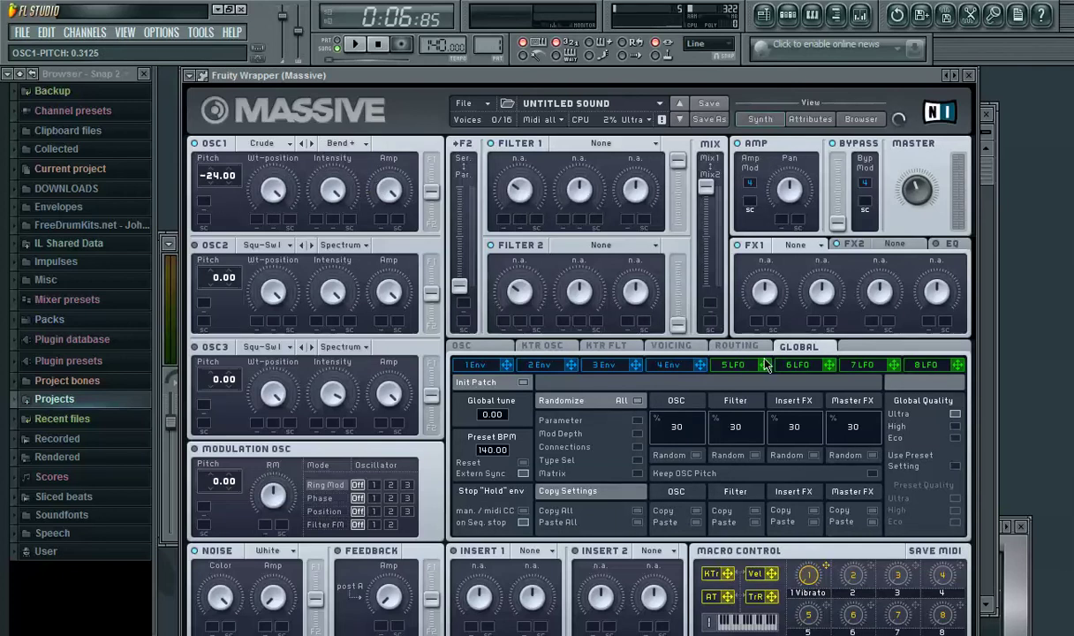
{"action": "left_click_drag", "start_coordinate": [765, 371], "coordinate": [380, 219]}
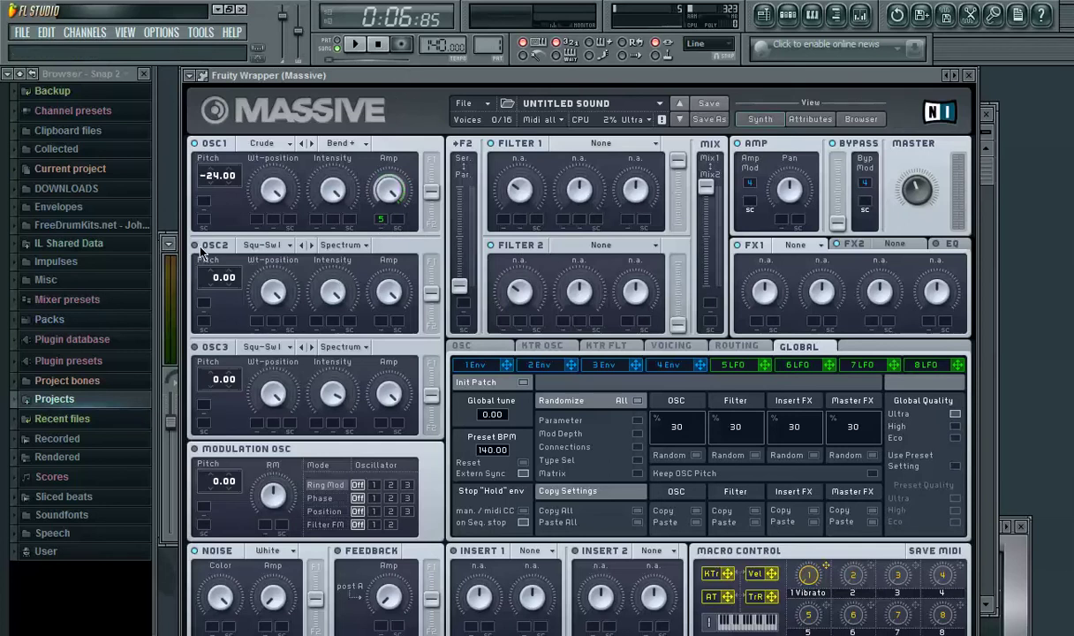
Step: Set OSC2 to pitch -12.00 and the Chrome wavetable in Bend- mode, with Intensity about 0.37 and Amp about 0.61 modulated by LFO 5
{"action": "left_click_drag", "start_coordinate": [210, 286], "coordinate": [210, 298]}
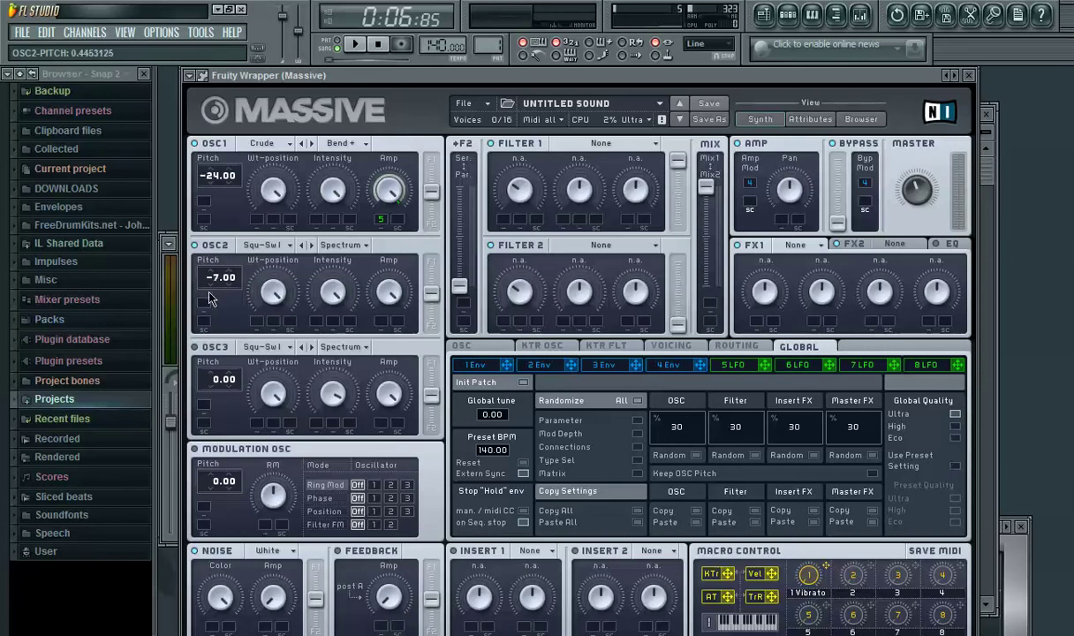
{"action": "left_click", "coordinate": [262, 243]}
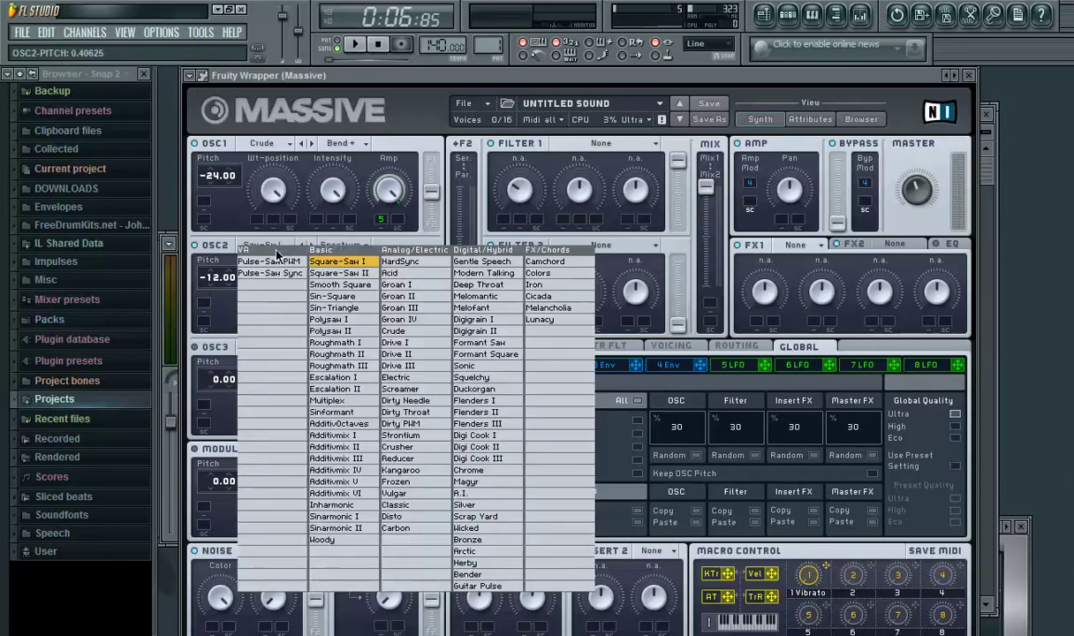
{"action": "left_click", "coordinate": [459, 470]}
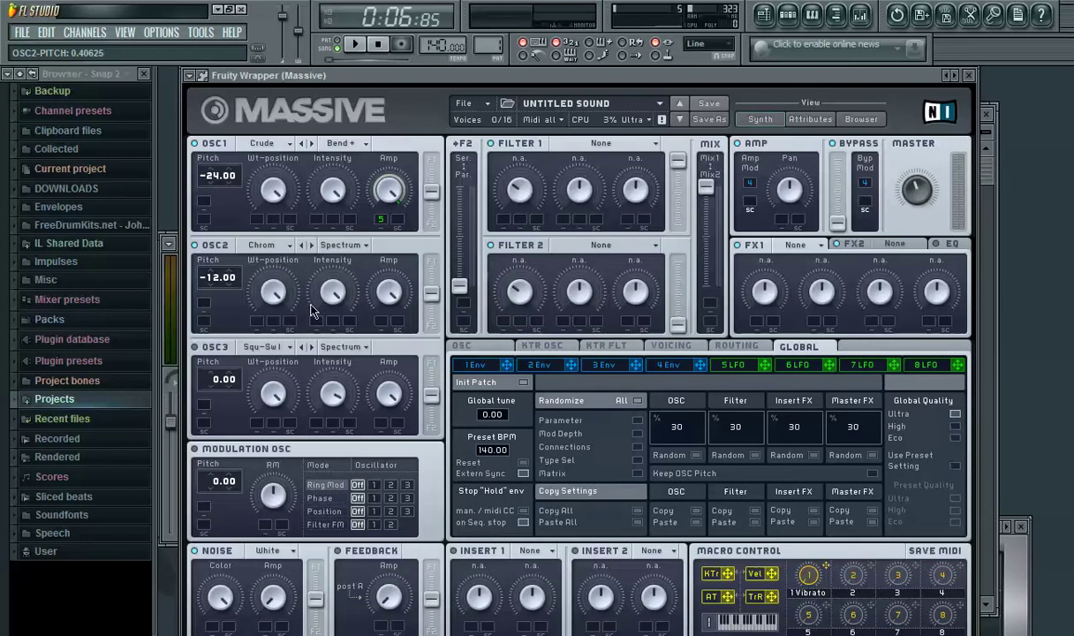
{"action": "left_click", "coordinate": [346, 244]}
{"action": "left_click", "coordinate": [335, 276]}
{"action": "left_click_drag", "start_coordinate": [332, 293], "coordinate": [335, 382]}
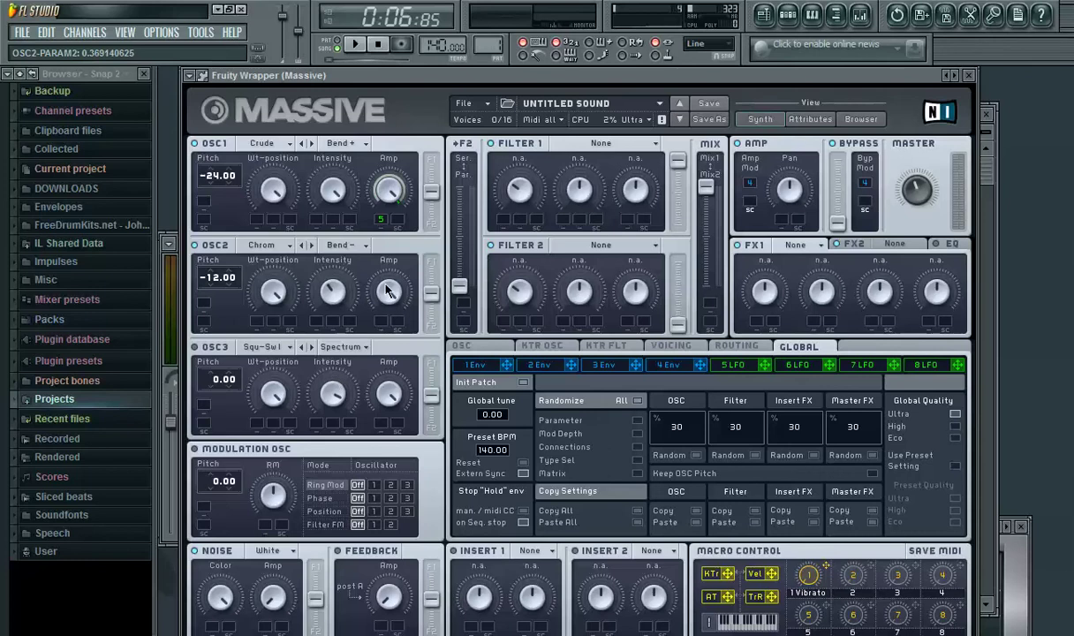
{"action": "mouse_move", "coordinate": [386, 291]}
{"action": "left_mouse_down"}
{"action": "mouse_move", "coordinate": [374, 344]}
{"action": "mouse_move", "coordinate": [385, 297]}
{"action": "left_mouse_up"}
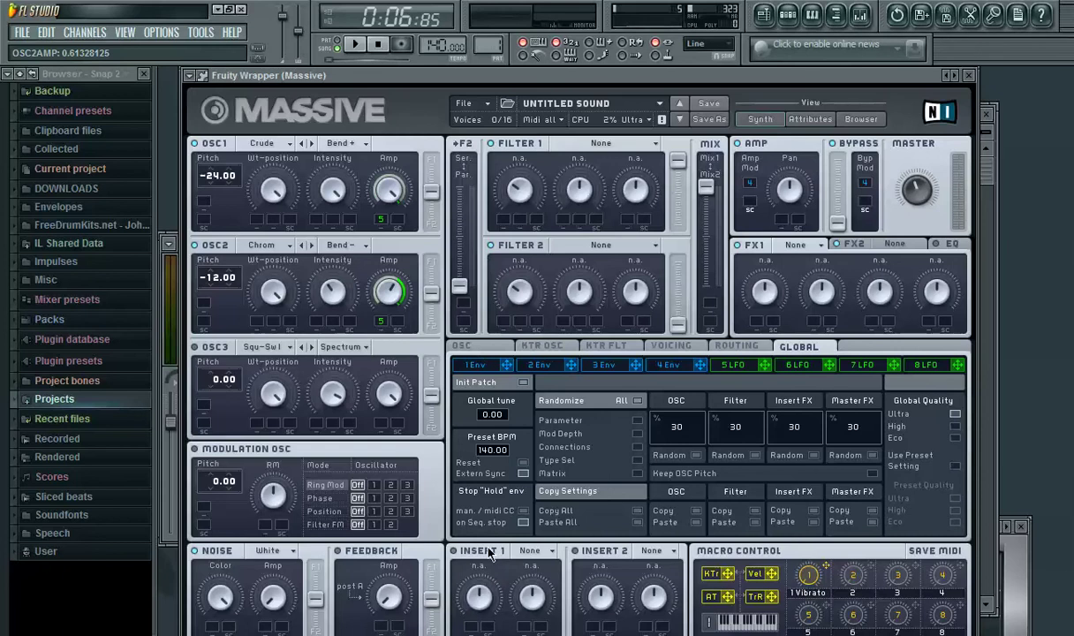
Step: Load the Hardclipper in Insert 1 with Dry/Wet at maximum, and adjust the oscillators' upward pitchbend range
{"action": "left_click", "coordinate": [530, 550]}
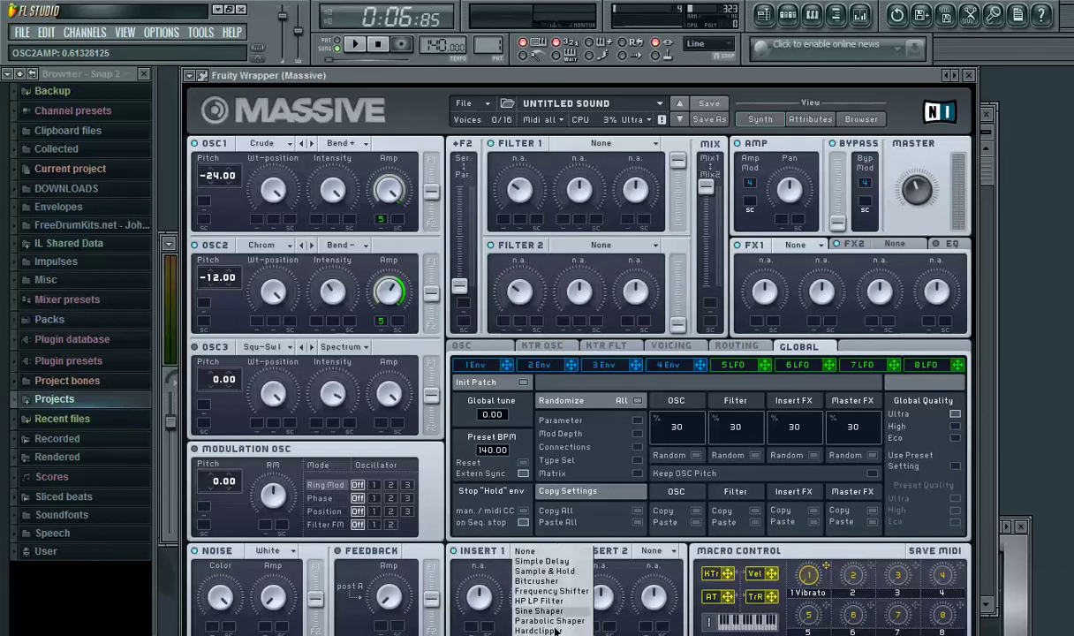
{"action": "left_click", "coordinate": [555, 630]}
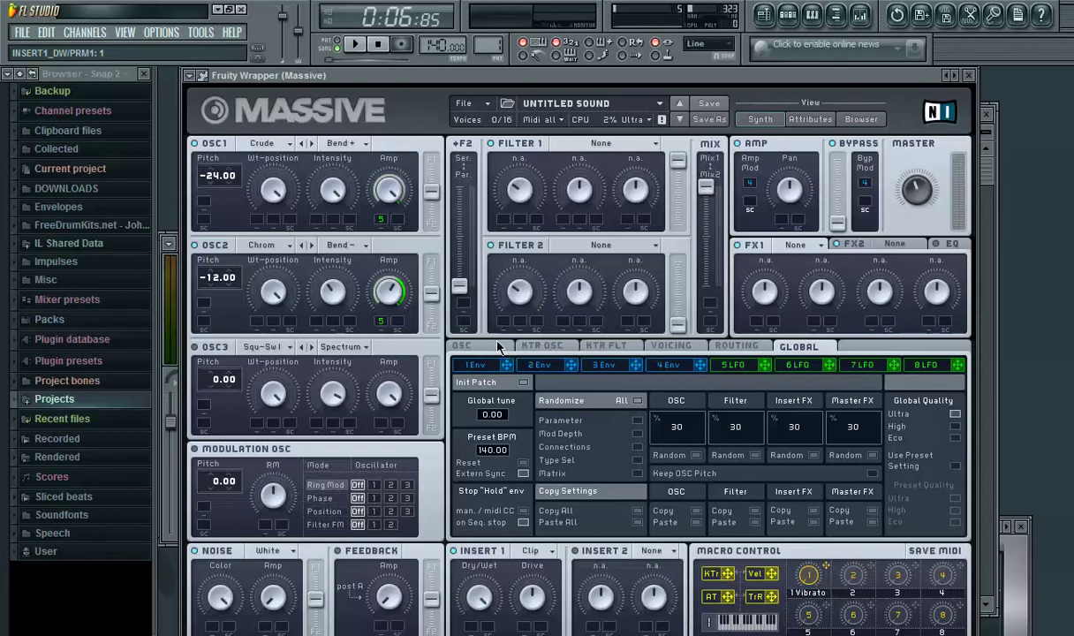
{"action": "left_click", "coordinate": [477, 351]}
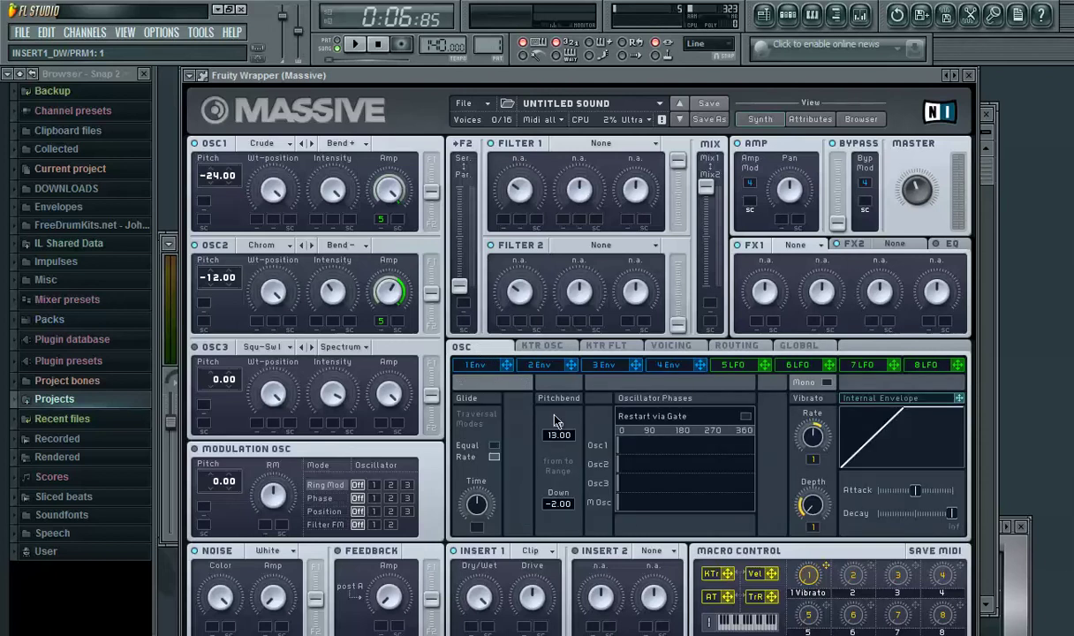
{"action": "left_click_drag", "start_coordinate": [557, 432], "coordinate": [550, 509]}
Step: Set the voicing to 4 unisono voices and turn on the Pan Position spread
{"action": "left_click", "coordinate": [659, 346]}
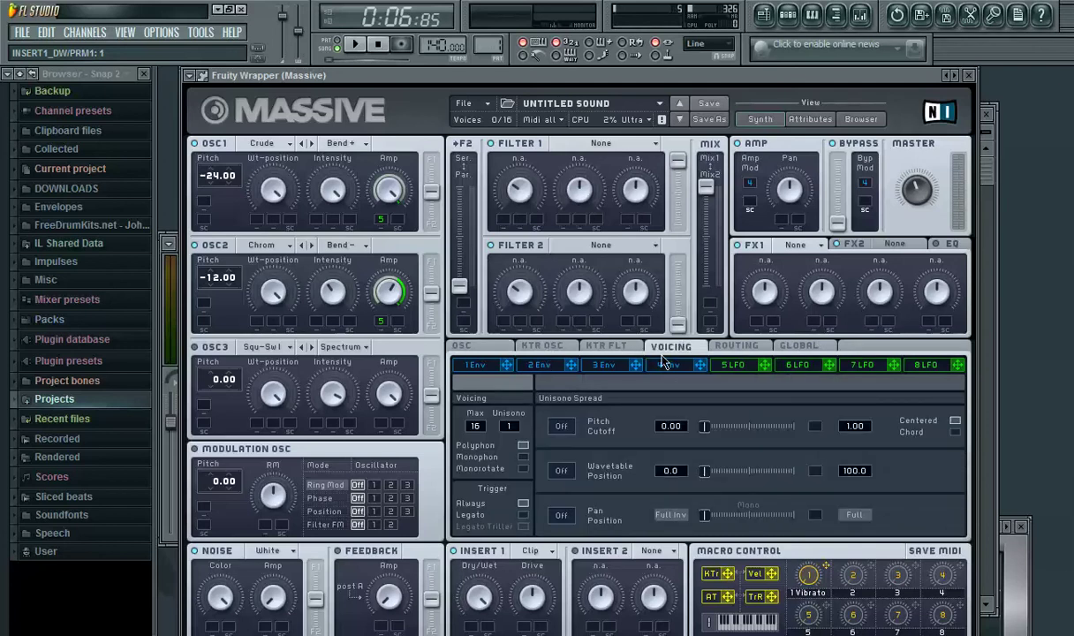
{"action": "left_click_drag", "start_coordinate": [520, 429], "coordinate": [522, 425]}
{"action": "left_click", "coordinate": [562, 516]}
Step: Load Classic Tube in FX1 and Dimension Expander in FX2
{"action": "left_click", "coordinate": [802, 254]}
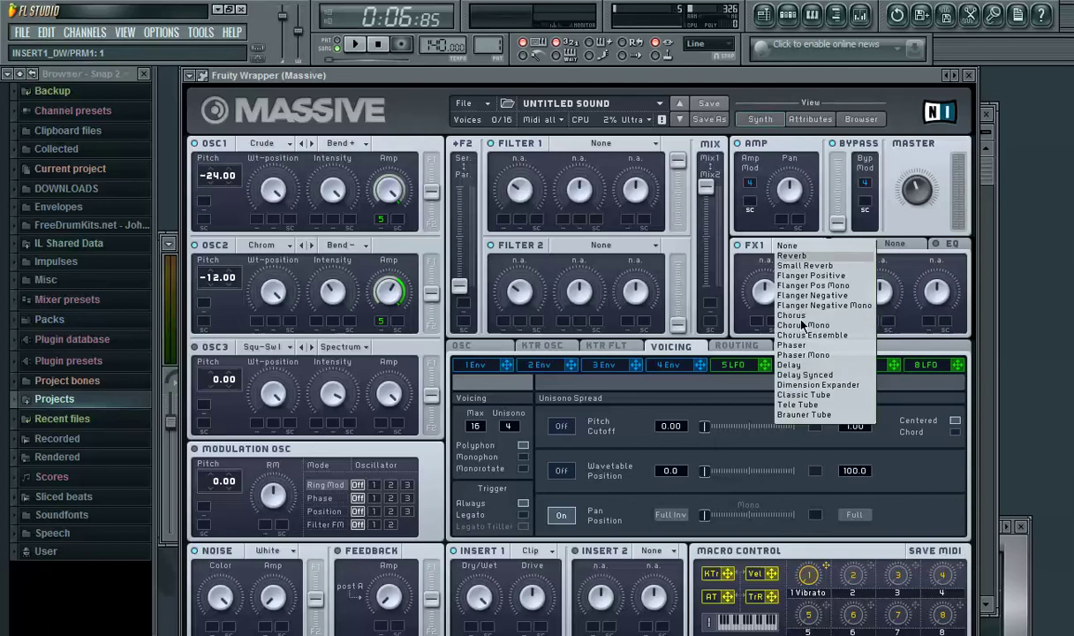
{"action": "left_click", "coordinate": [800, 398]}
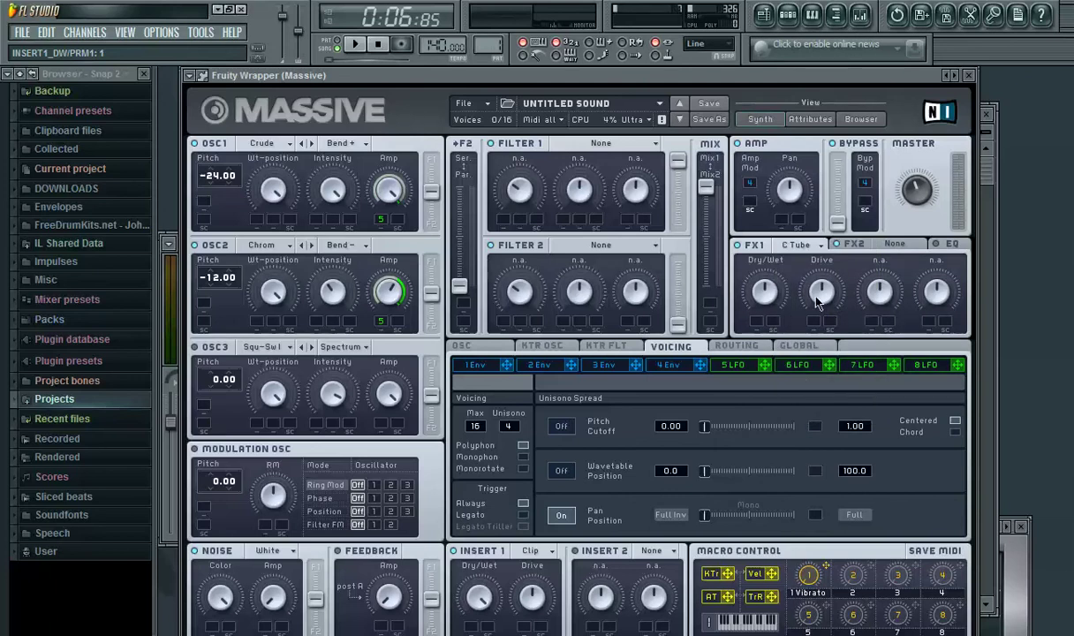
{"action": "left_click", "coordinate": [901, 243]}
{"action": "left_click", "coordinate": [895, 386]}
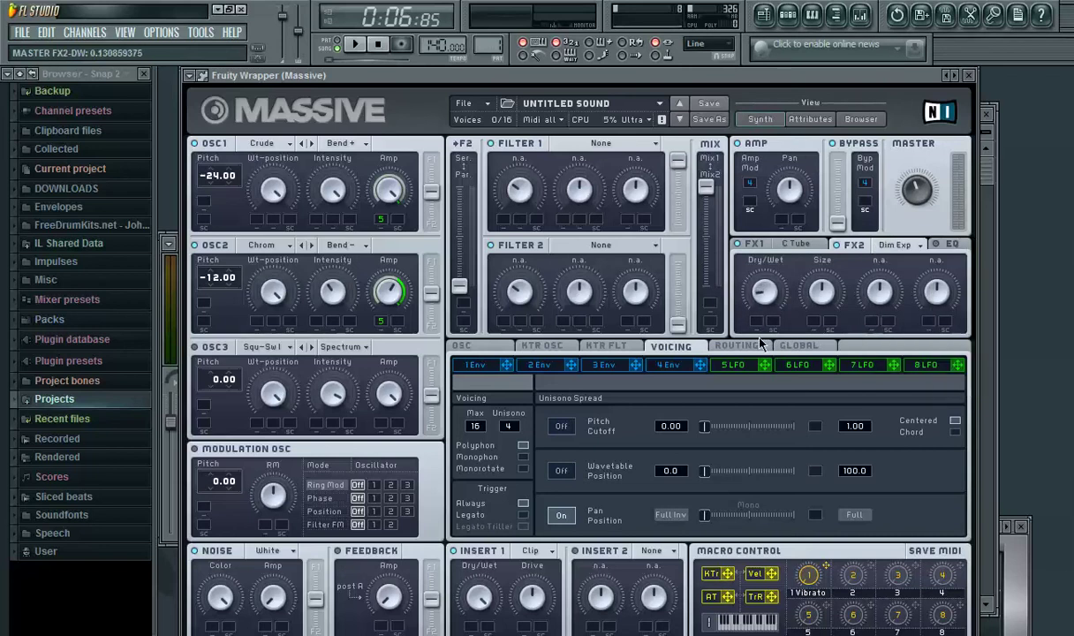
Step: Lower the Dimension Expander's Dry/Wet and Size, and enable the EQ with the High Shelf raised to about 0.67
{"action": "left_click_drag", "start_coordinate": [767, 301], "coordinate": [770, 269]}
{"action": "mouse_move", "coordinate": [820, 296]}
{"action": "left_mouse_down"}
{"action": "mouse_move", "coordinate": [811, 367]}
{"action": "mouse_move", "coordinate": [814, 298]}
{"action": "left_mouse_up"}
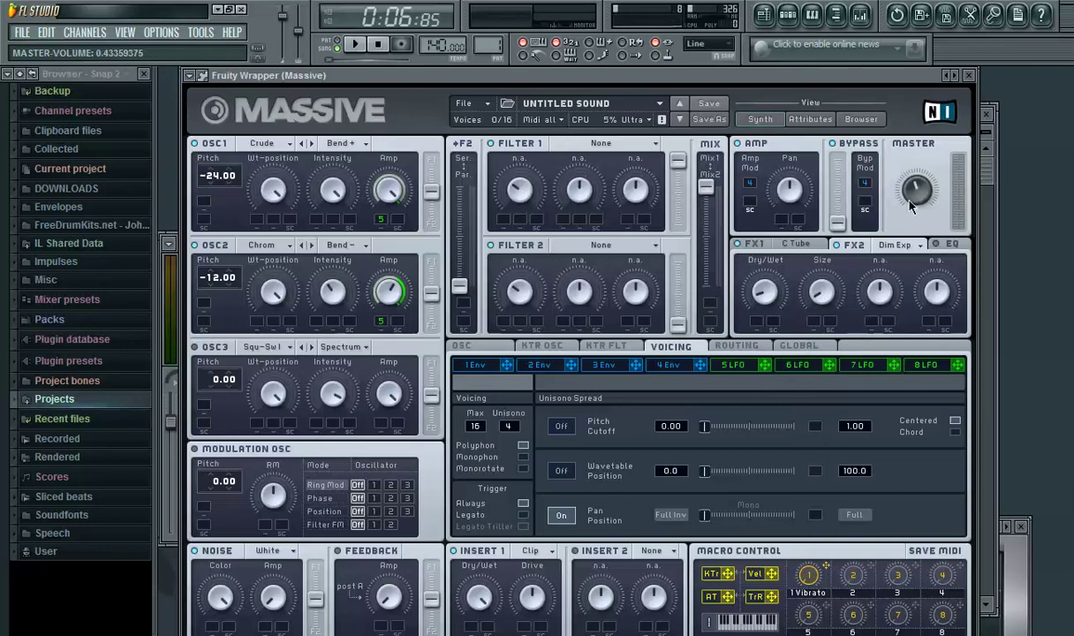
{"action": "left_click", "coordinate": [950, 246]}
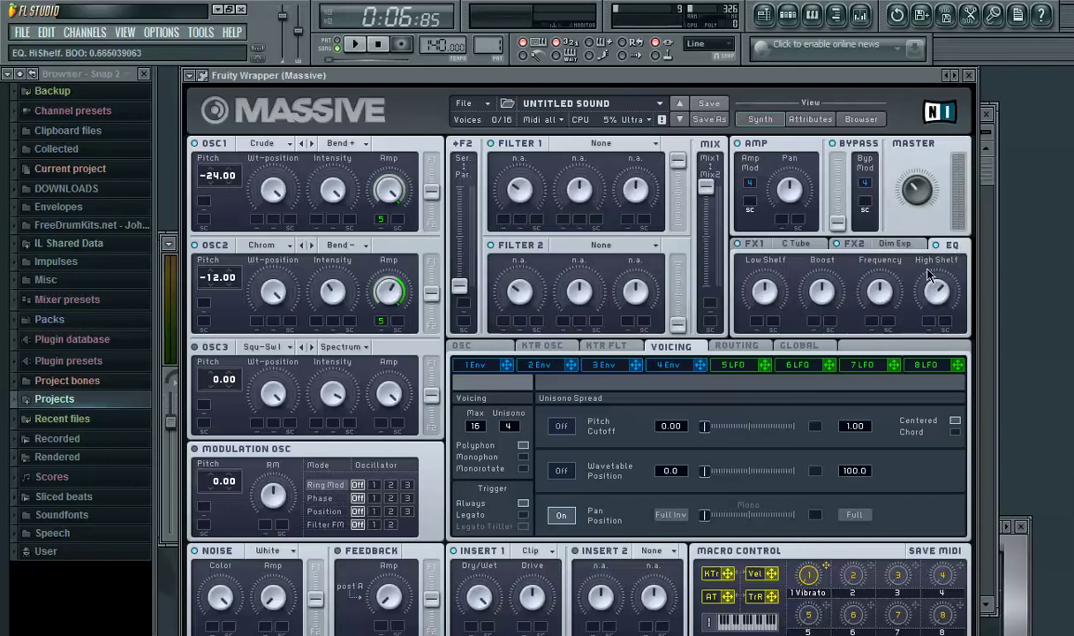
{"action": "left_click_drag", "start_coordinate": [928, 277], "coordinate": [881, 293]}
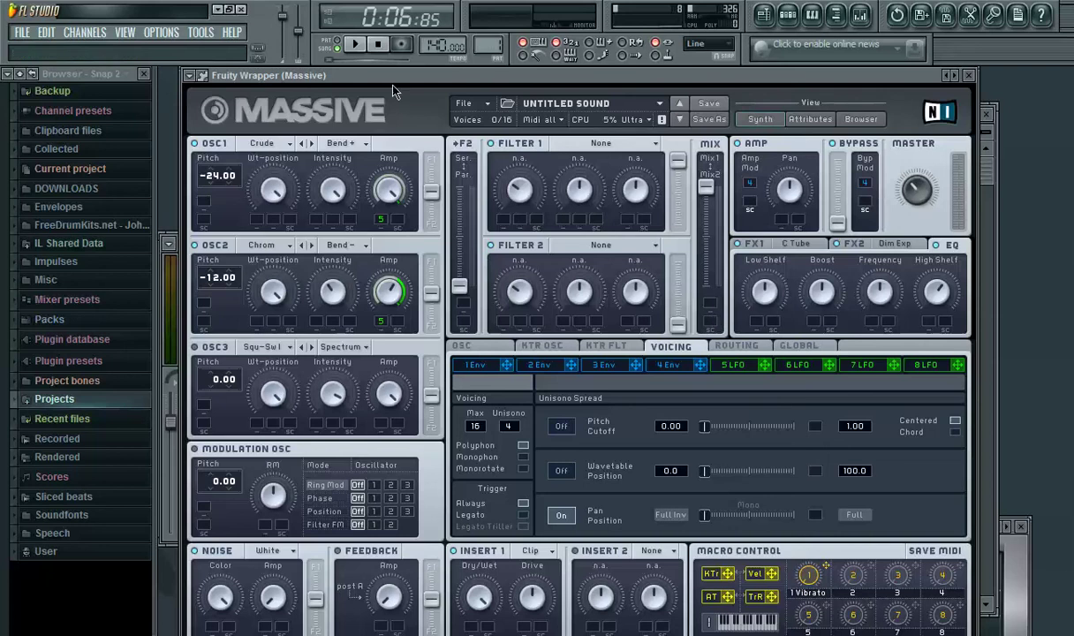
Step: Sync LFO 5 to the tempo and set its ratio to 1/4
{"action": "left_click", "coordinate": [737, 371]}
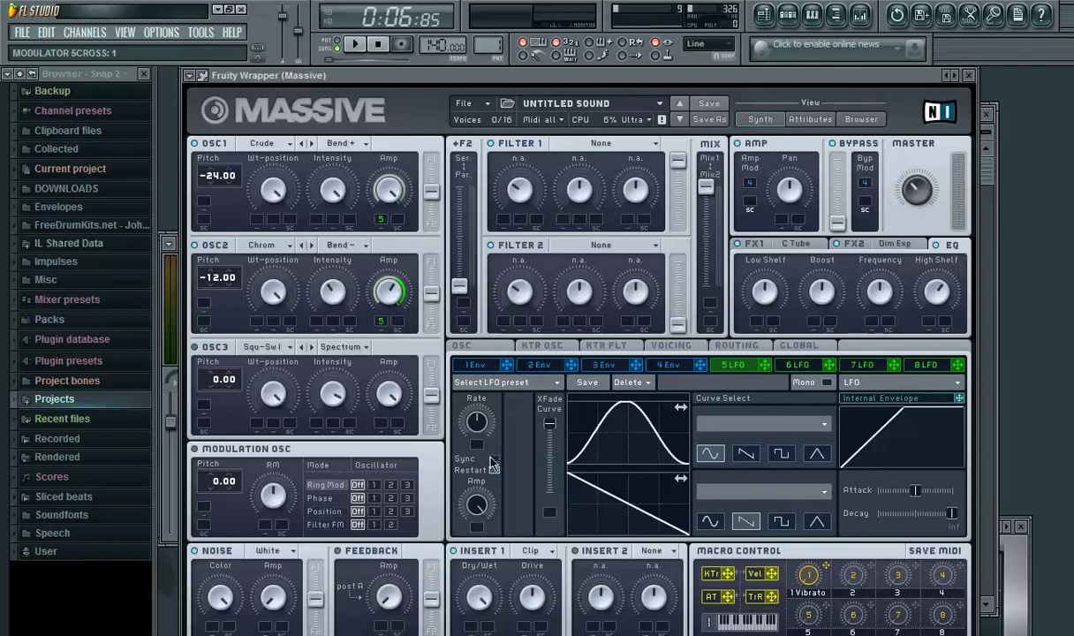
{"action": "left_click", "coordinate": [494, 460]}
{"action": "left_click_drag", "start_coordinate": [483, 442], "coordinate": [483, 424]}
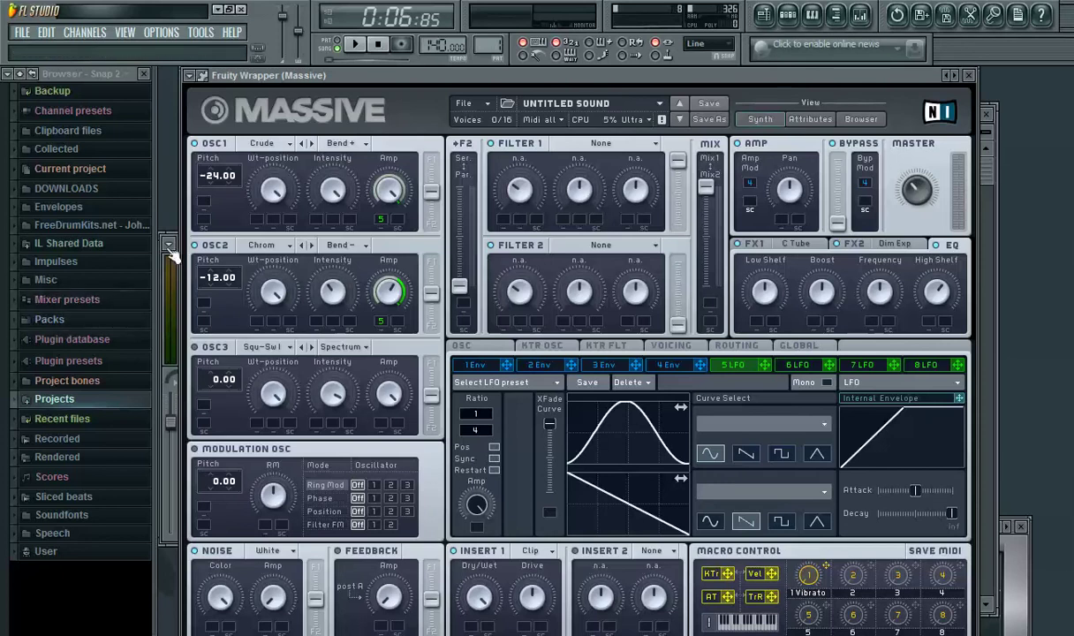
Step: Shift the Massive window clear of the channel rack and play a test note of the new bass sound
{"action": "left_click_drag", "start_coordinate": [289, 78], "coordinate": [359, 99]}
{"action": "mouse_move", "coordinate": [399, 79]}
{"action": "left_mouse_down"}
{"action": "mouse_move", "coordinate": [327, 76]}
{"action": "mouse_move", "coordinate": [395, 83]}
{"action": "left_mouse_up"}
{"action": "left_click", "coordinate": [300, 124]}
{"action": "key", "text": "z"}
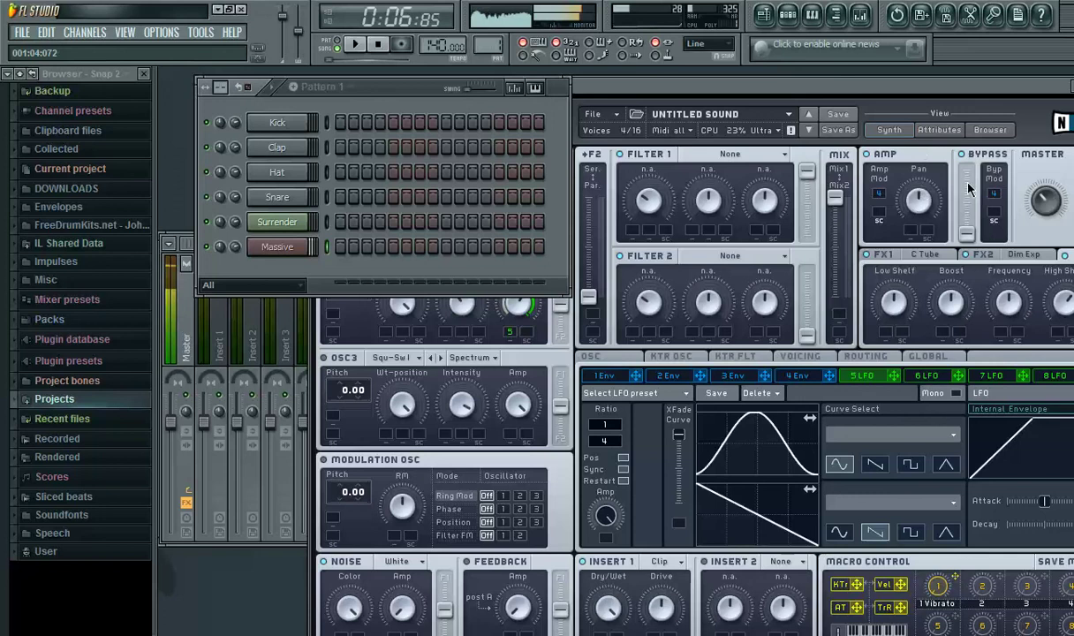
Step: Lower Massive's master volume to about 0.26 and replay the test note
{"action": "left_click", "coordinate": [1040, 205]}
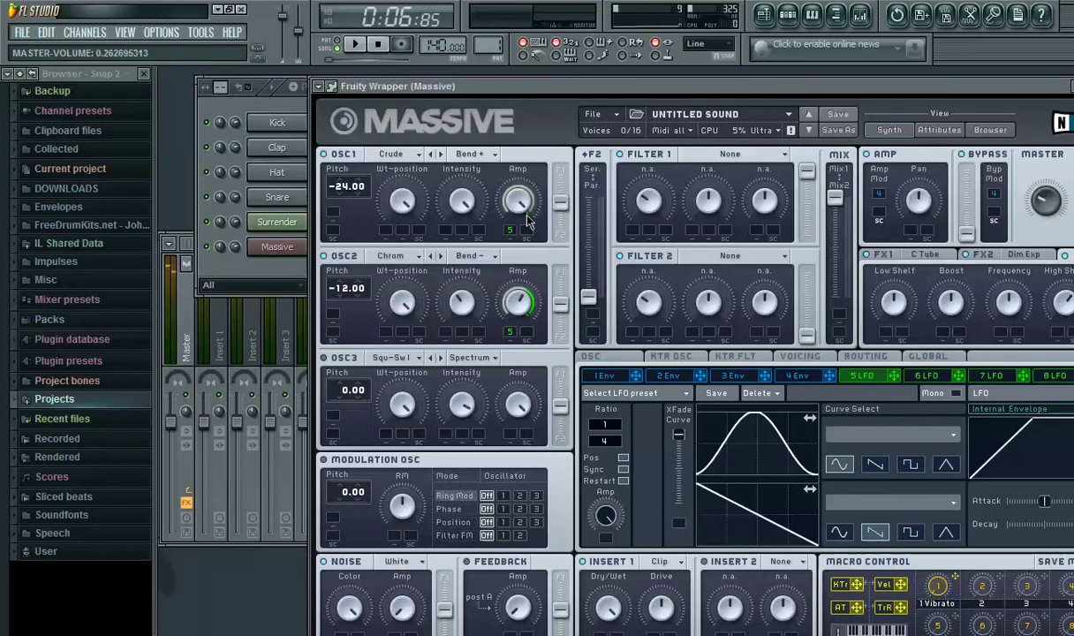
{"action": "left_click", "coordinate": [262, 98]}
{"action": "key", "text": "z"}
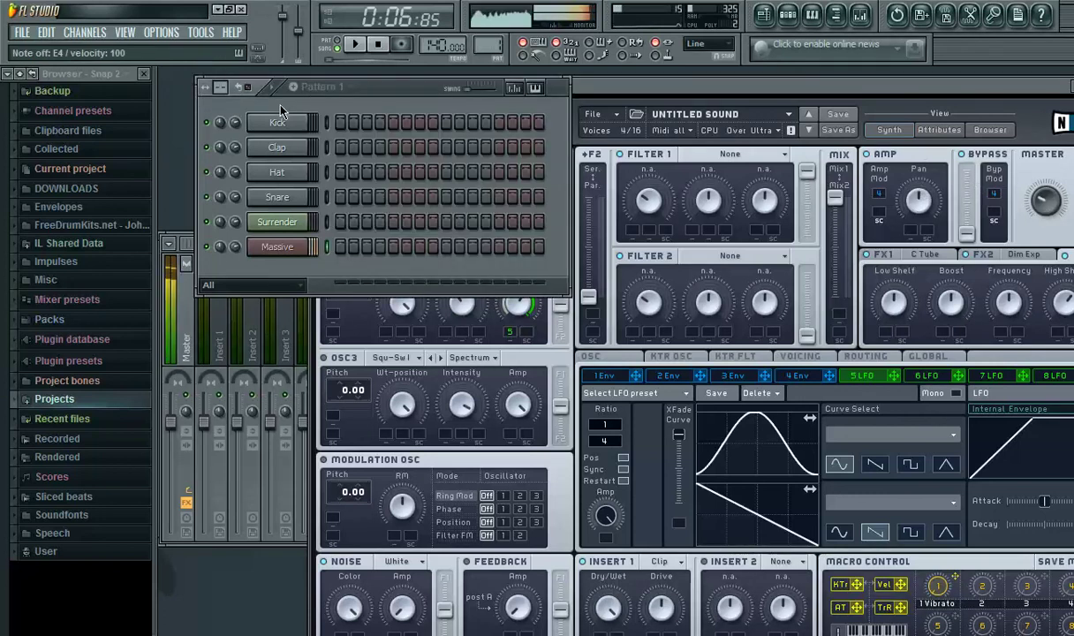
Step: Show the mixer and play test notes E4 and F4 to check the output levels
{"action": "left_click", "coordinate": [860, 16]}
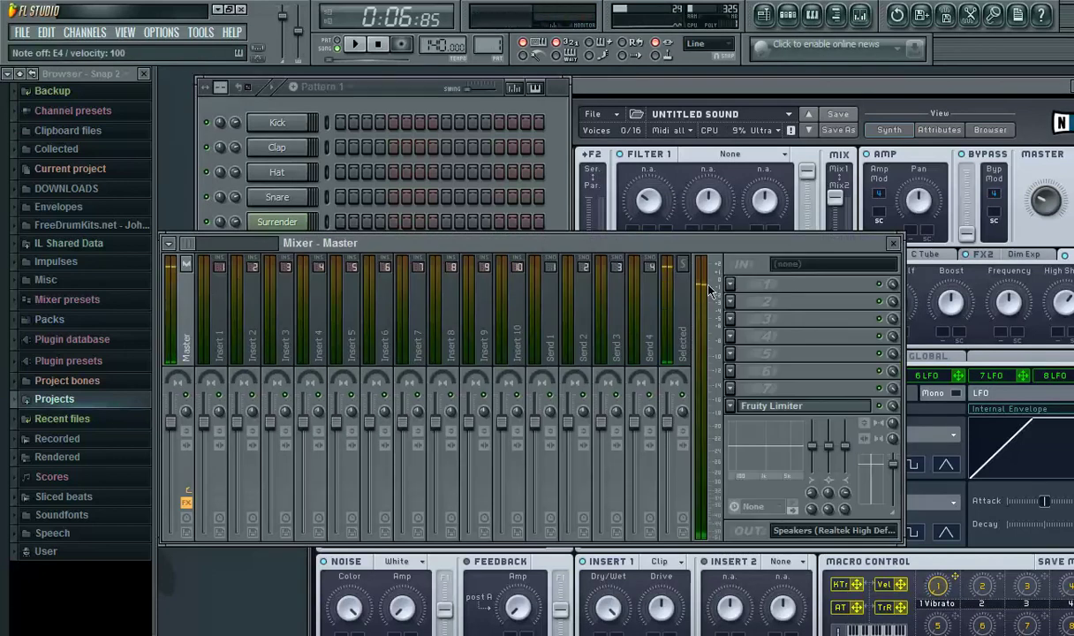
{"action": "key", "text": "z"}
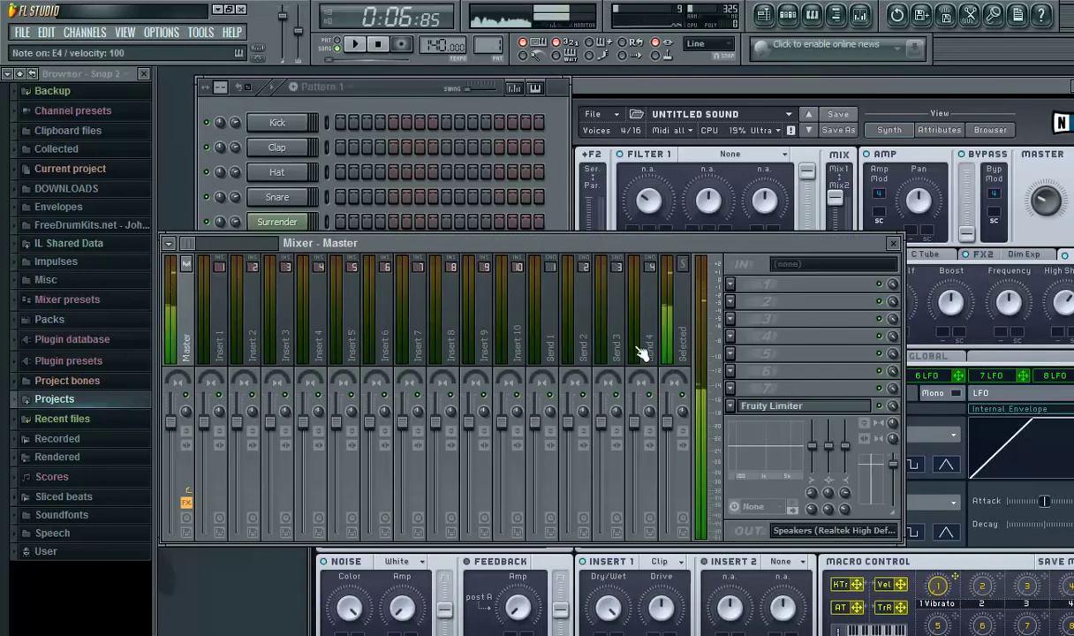
{"action": "key", "text": "v"}
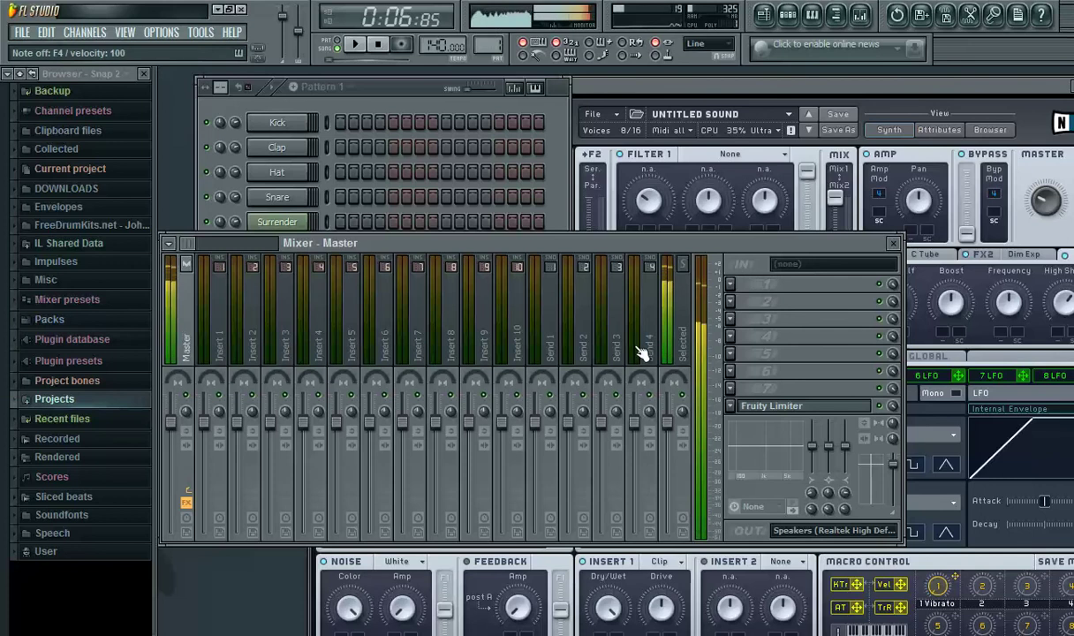
Step: Stop playback, shift the Massive window slightly, and route the Massive channel to mixer insert 5
{"action": "left_click", "coordinate": [384, 91]}
{"action": "left_click", "coordinate": [377, 43]}
{"action": "left_click_drag", "start_coordinate": [769, 77], "coordinate": [738, 76]}
{"action": "left_click", "coordinate": [243, 347]}
{"action": "right_click", "coordinate": [361, 257]}
{"action": "mouse_move", "coordinate": [477, 310]}
{"action": "left_click", "coordinate": [580, 310]}
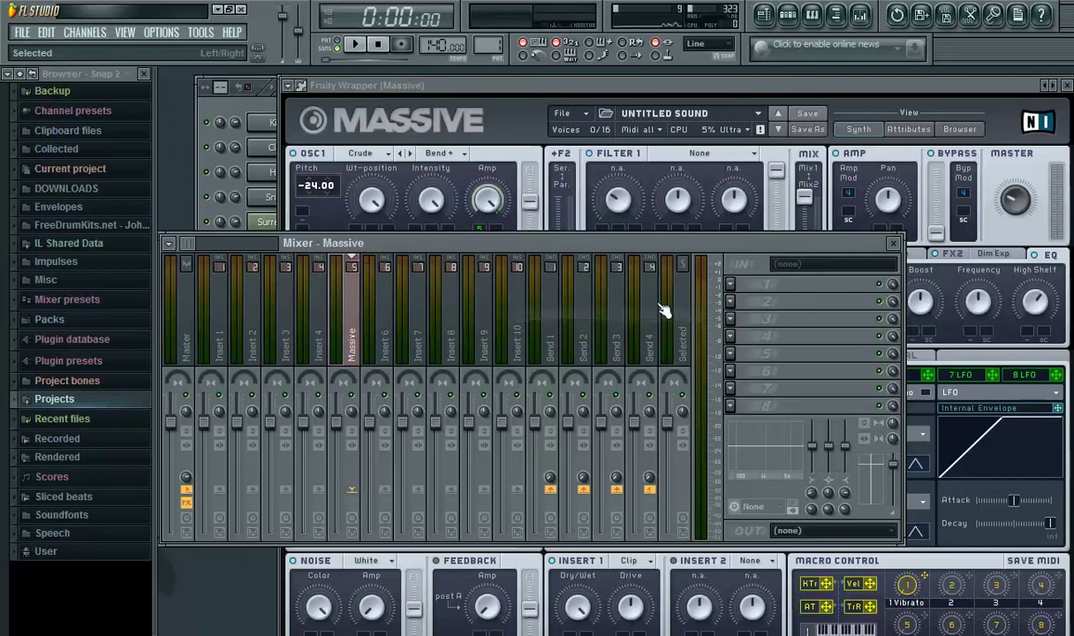
Step: Add a Fruity Compressor to slot 1 of the Selected mixer track with a 4.0:1 ratio and 1.6 dB gain
{"action": "left_click", "coordinate": [665, 309]}
{"action": "left_click", "coordinate": [729, 284]}
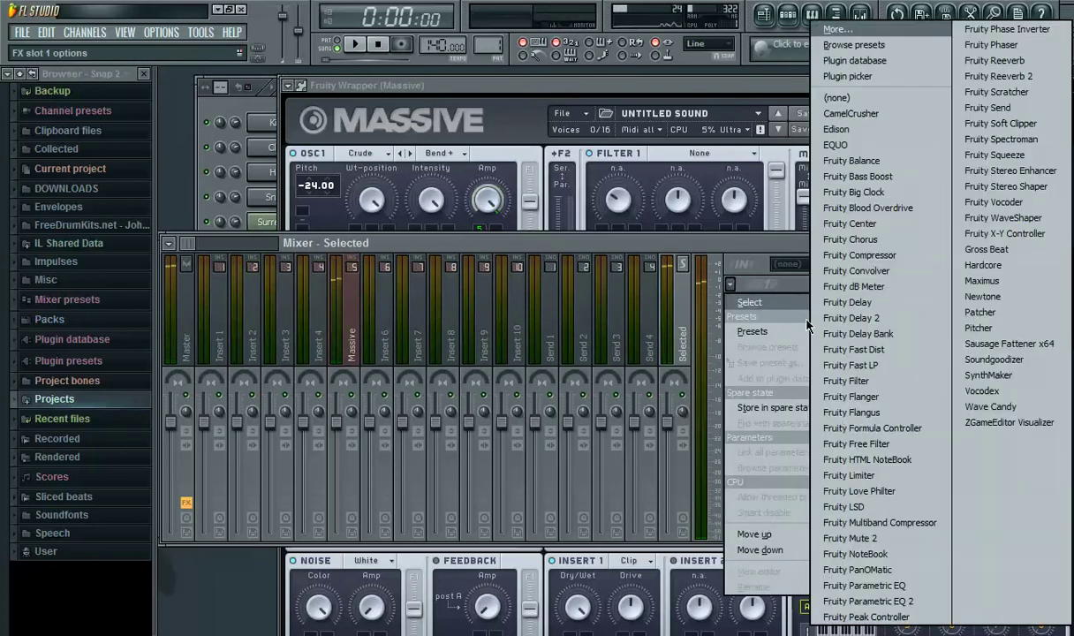
{"action": "left_click", "coordinate": [857, 255]}
{"action": "left_click_drag", "start_coordinate": [467, 218], "coordinate": [466, 235]}
{"action": "left_click_drag", "start_coordinate": [332, 214], "coordinate": [332, 184]}
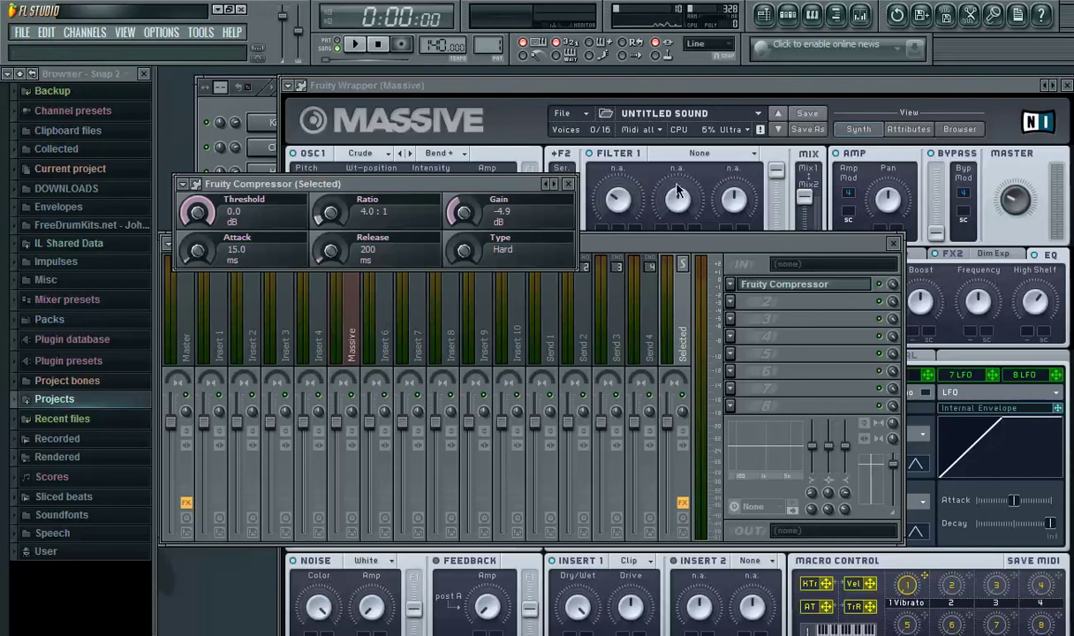
{"action": "left_click_drag", "start_coordinate": [444, 211], "coordinate": [444, 199]}
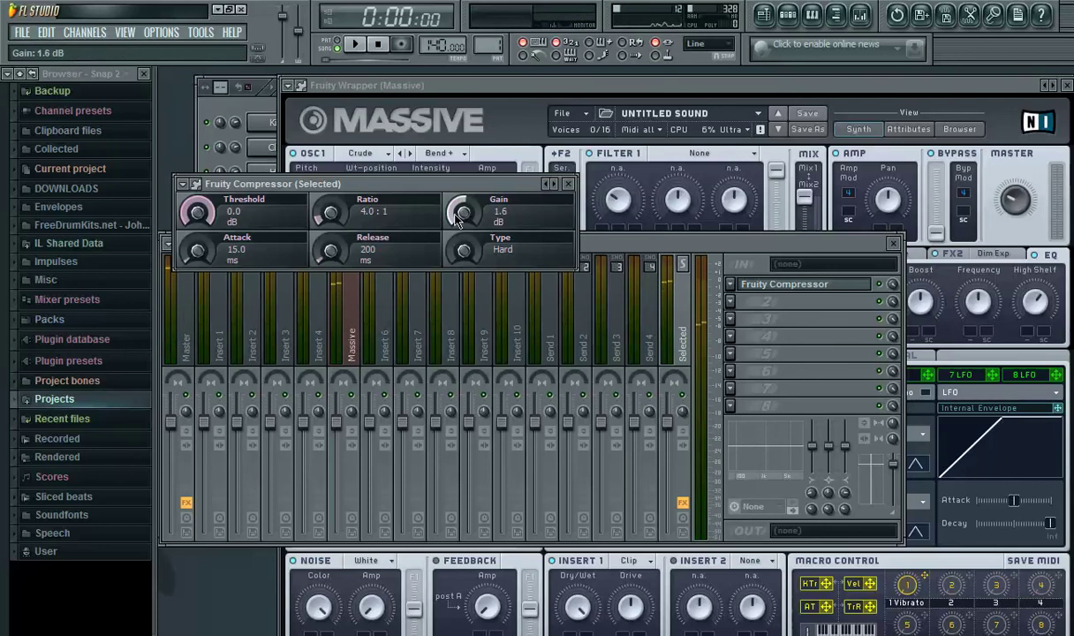
{"action": "left_click", "coordinate": [568, 184]}
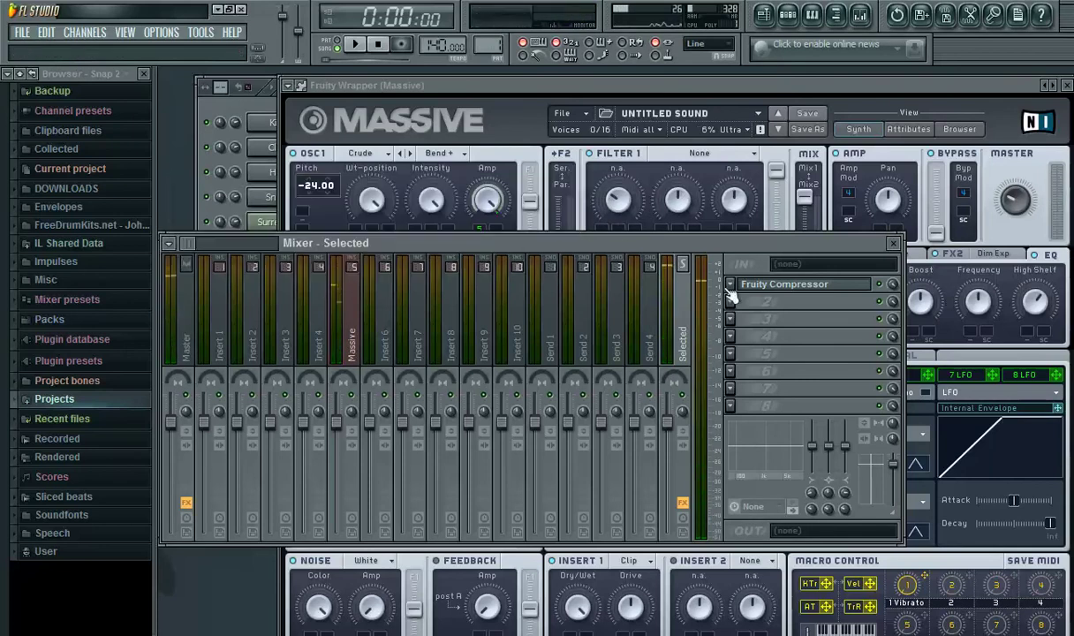
Step: Load Fruity Stereo Enhancer into effect slot 2 of the Selected track and close its window
{"action": "left_click", "coordinate": [736, 301]}
{"action": "left_click", "coordinate": [730, 304]}
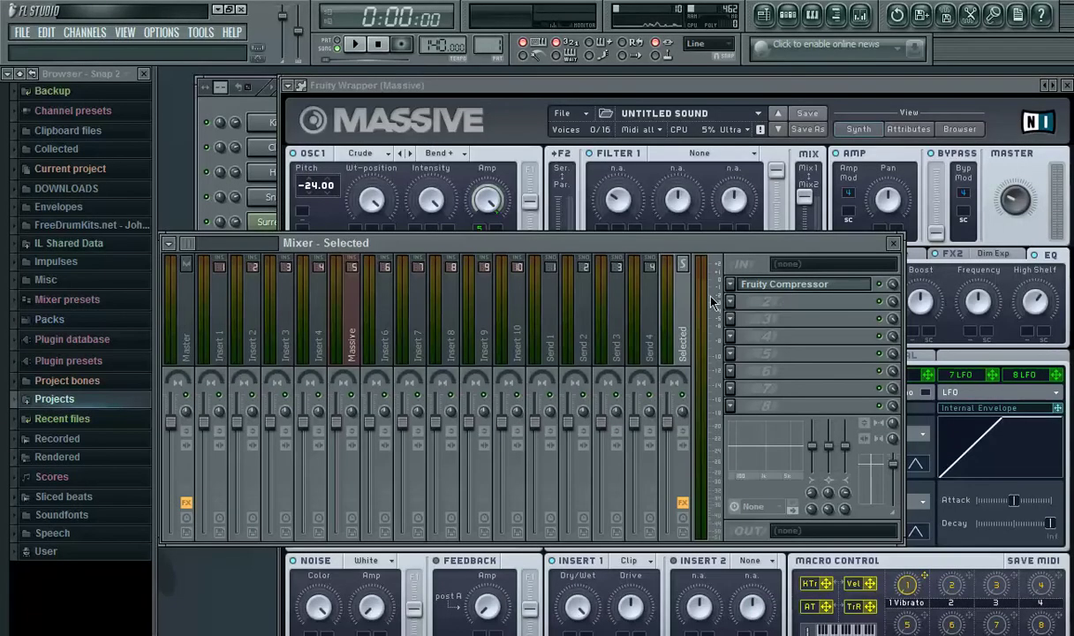
{"action": "left_click", "coordinate": [730, 302]}
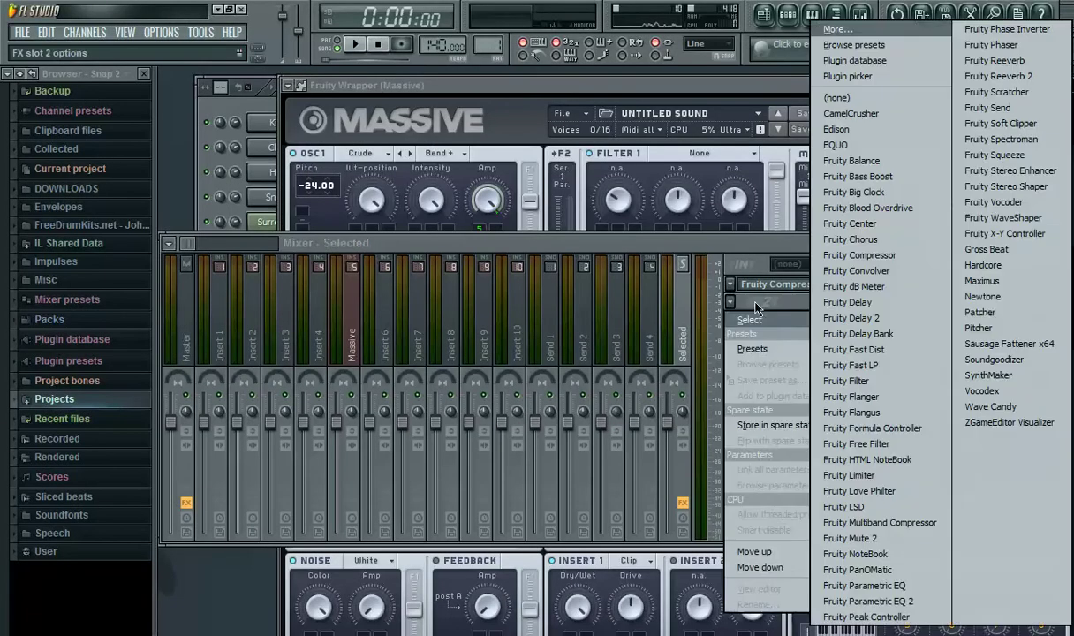
{"action": "left_click", "coordinate": [1007, 170]}
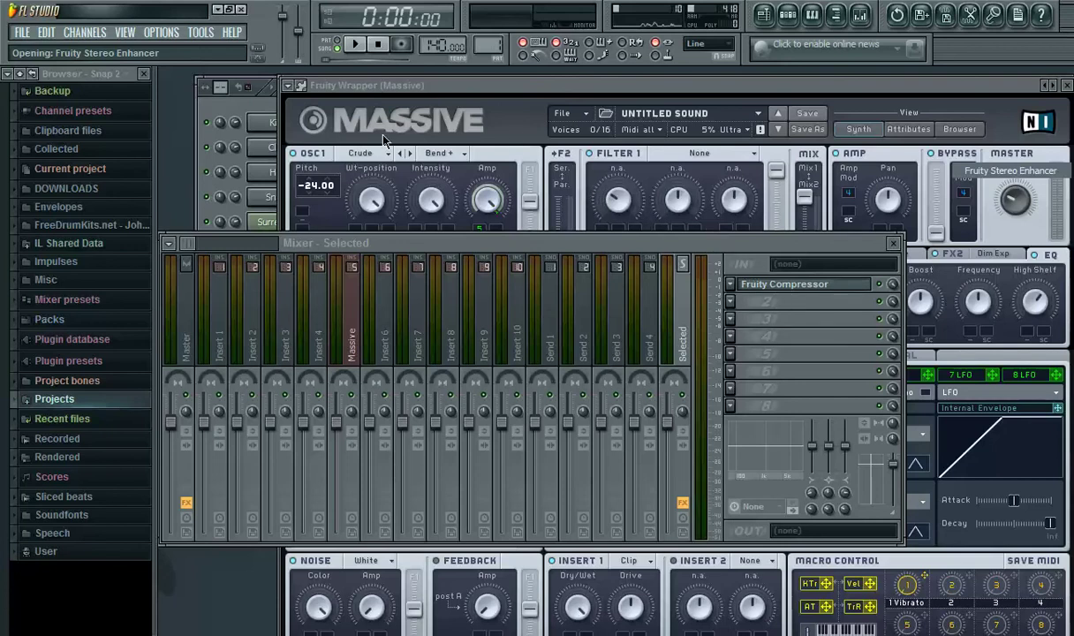
{"action": "left_click", "coordinate": [434, 223]}
Step: Add Fruity Parametric EQ 2 in slot 3, slightly boosting bands 2, 4 and 7 and moving band 5 to about 934 Hz
{"action": "left_click", "coordinate": [729, 319]}
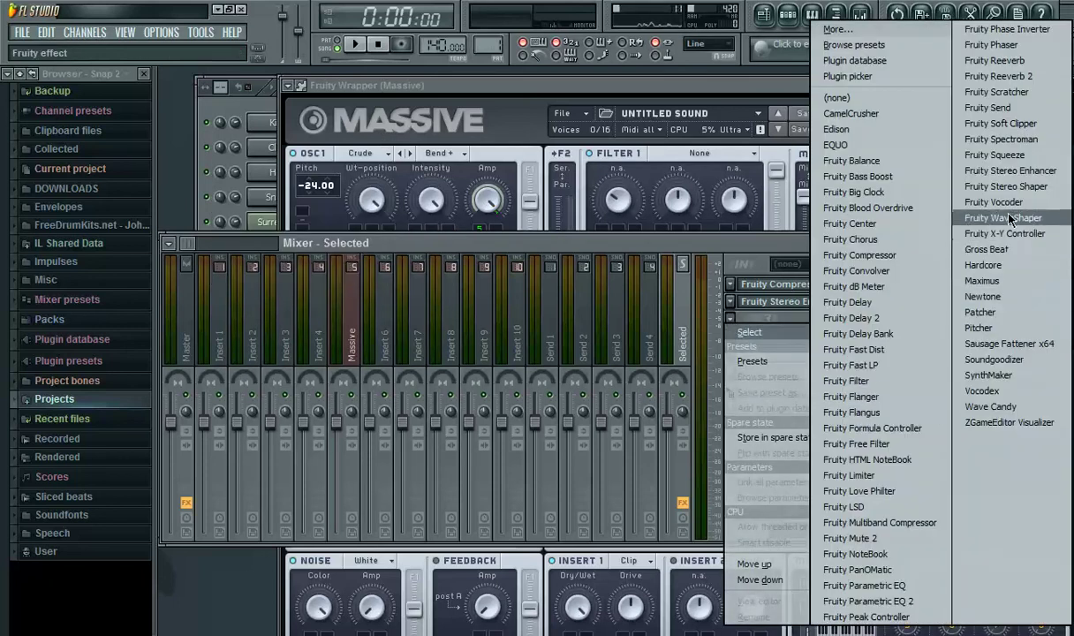
{"action": "left_click", "coordinate": [870, 601]}
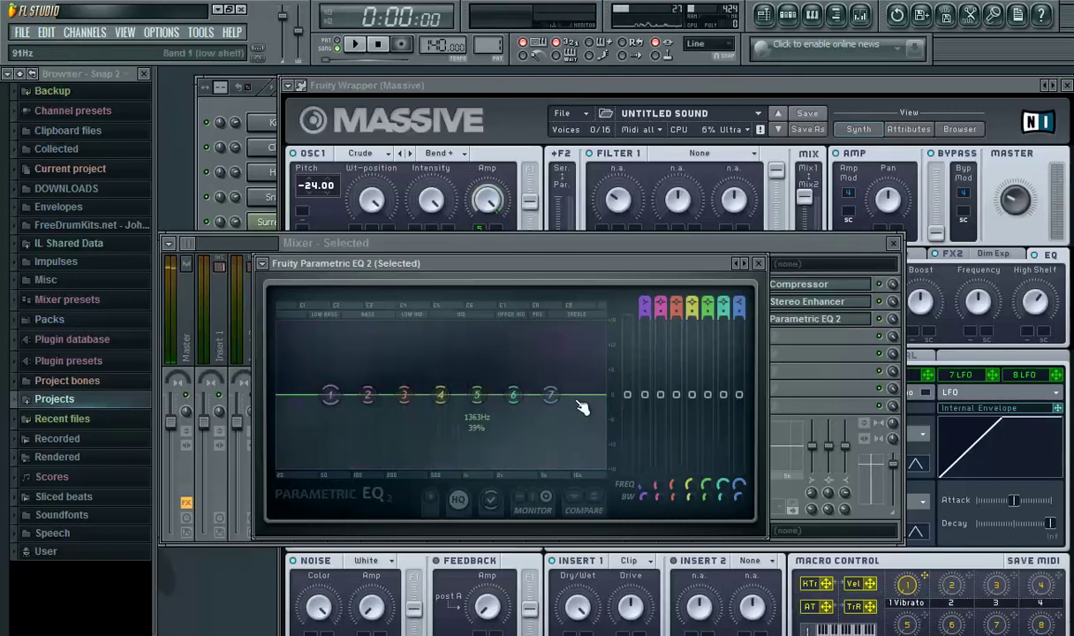
{"action": "left_click_drag", "start_coordinate": [367, 394], "coordinate": [459, 398]}
{"action": "left_click_drag", "start_coordinate": [412, 383], "coordinate": [366, 381]}
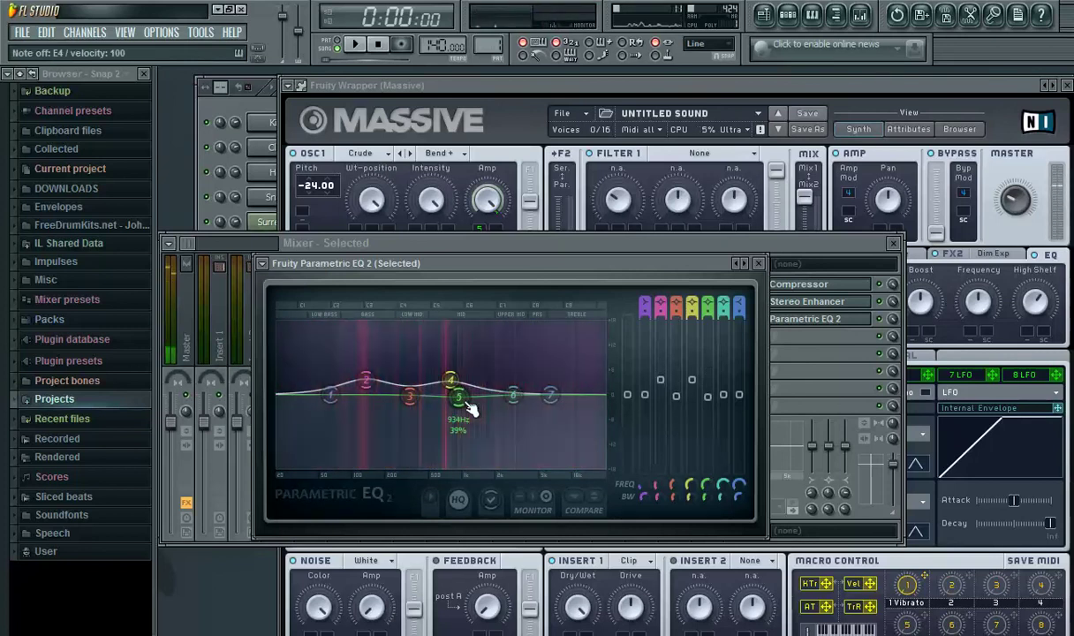
{"action": "left_click_drag", "start_coordinate": [550, 394], "coordinate": [532, 381]}
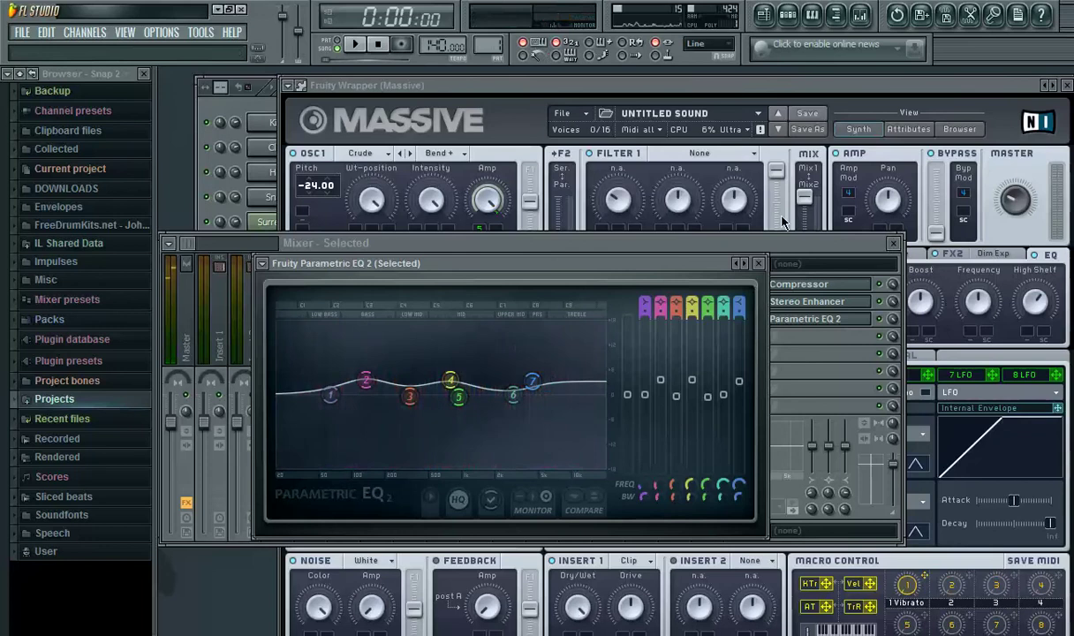
{"action": "left_click", "coordinate": [758, 263]}
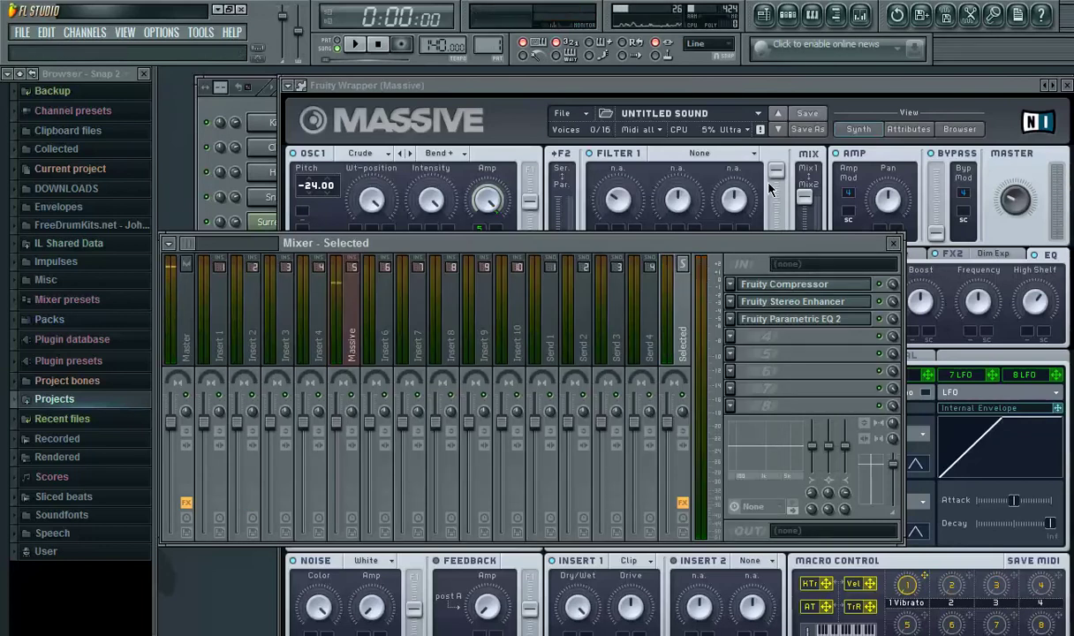
Step: Bring the Massive window back in front of the mixer and channel rack and reposition it to show the full synth
{"action": "left_click", "coordinate": [201, 95]}
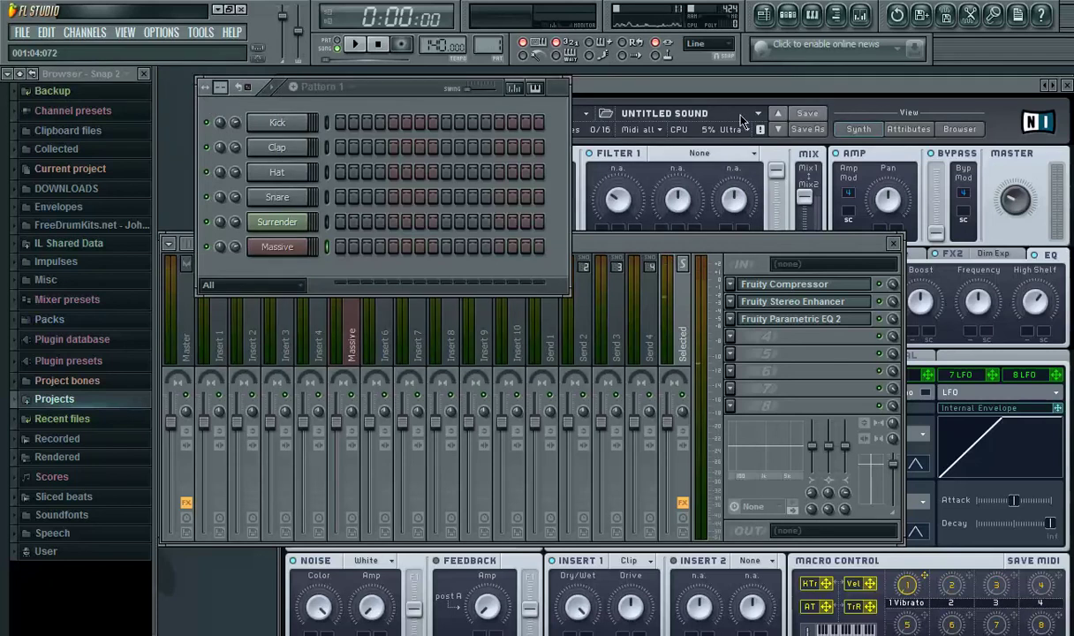
{"action": "left_click", "coordinate": [733, 88]}
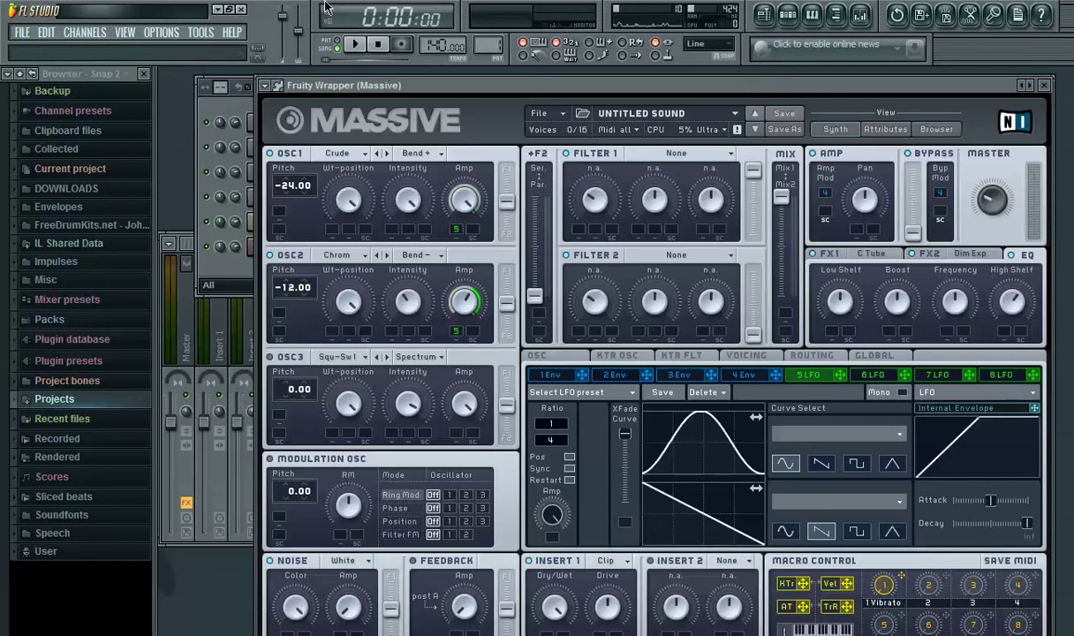
{"action": "left_click_drag", "start_coordinate": [959, 89], "coordinate": [947, 92]}
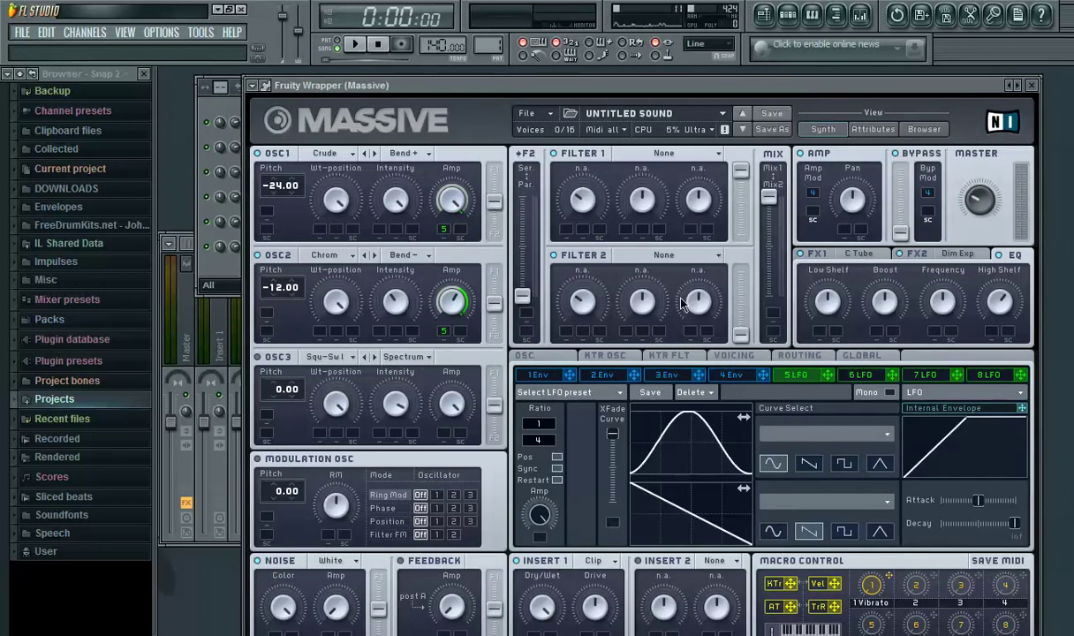